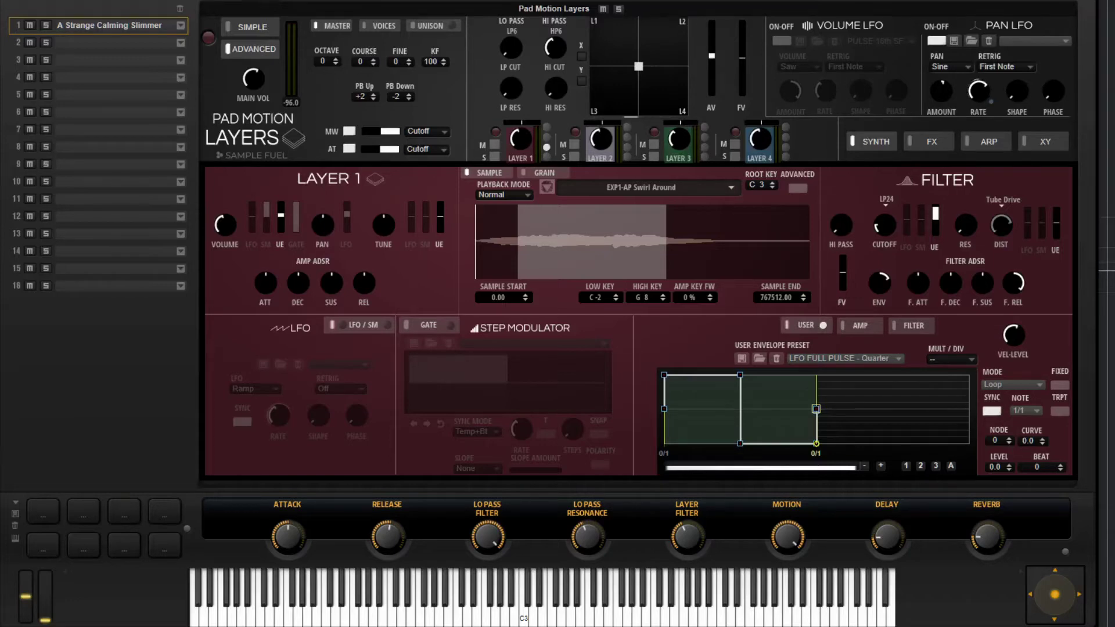
# Look over the synth's Simple view and return to the Advanced view
pyautogui.click(263, 26)
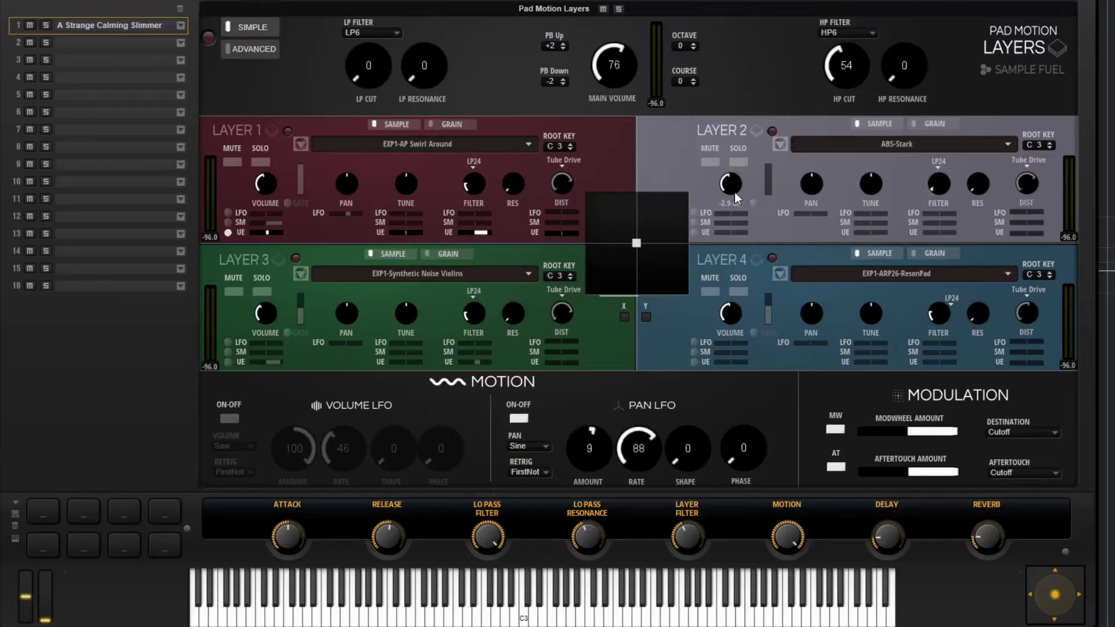
pyautogui.click(251, 49)
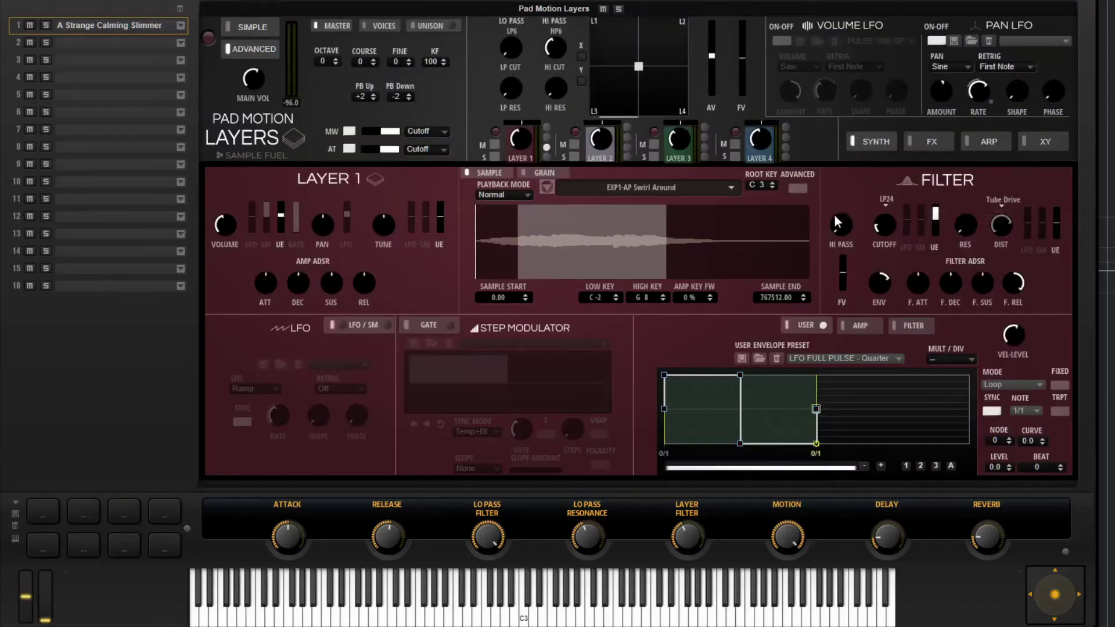
pyautogui.moveTo(836, 223)
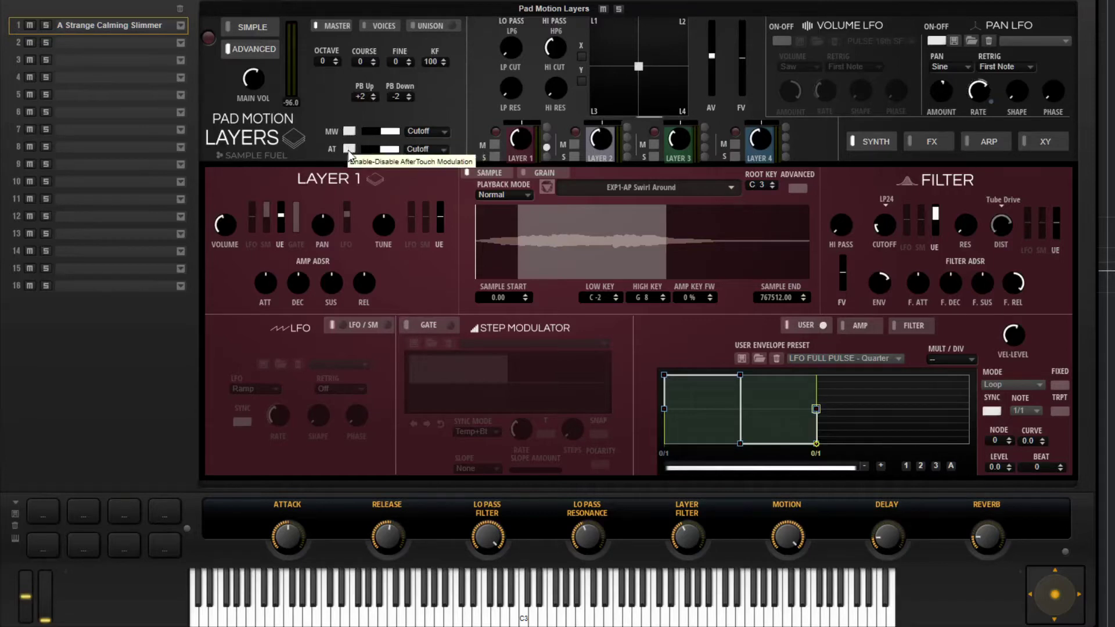
# Show the Voices settings and try Glide by switching it on and off again
pyautogui.click(371, 32)
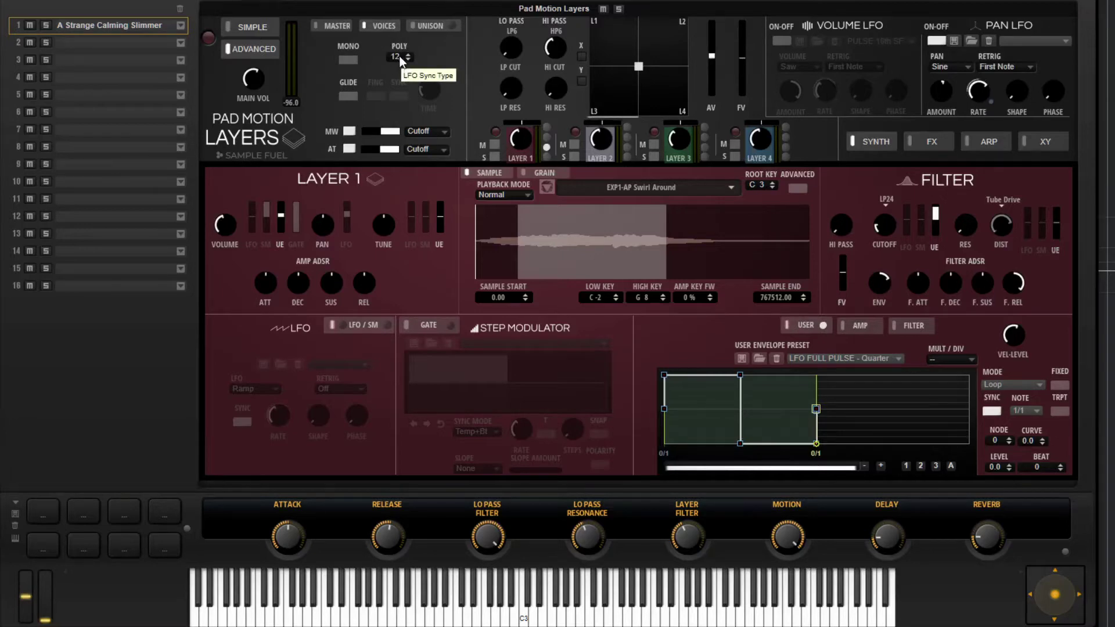
pyautogui.click(349, 96)
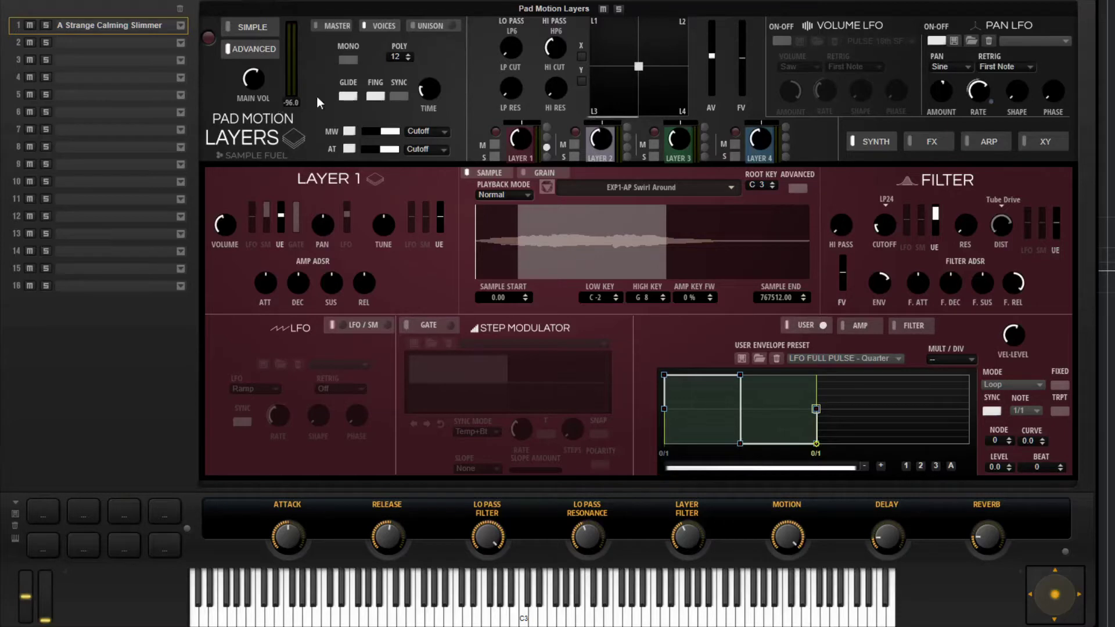
pyautogui.click(343, 96)
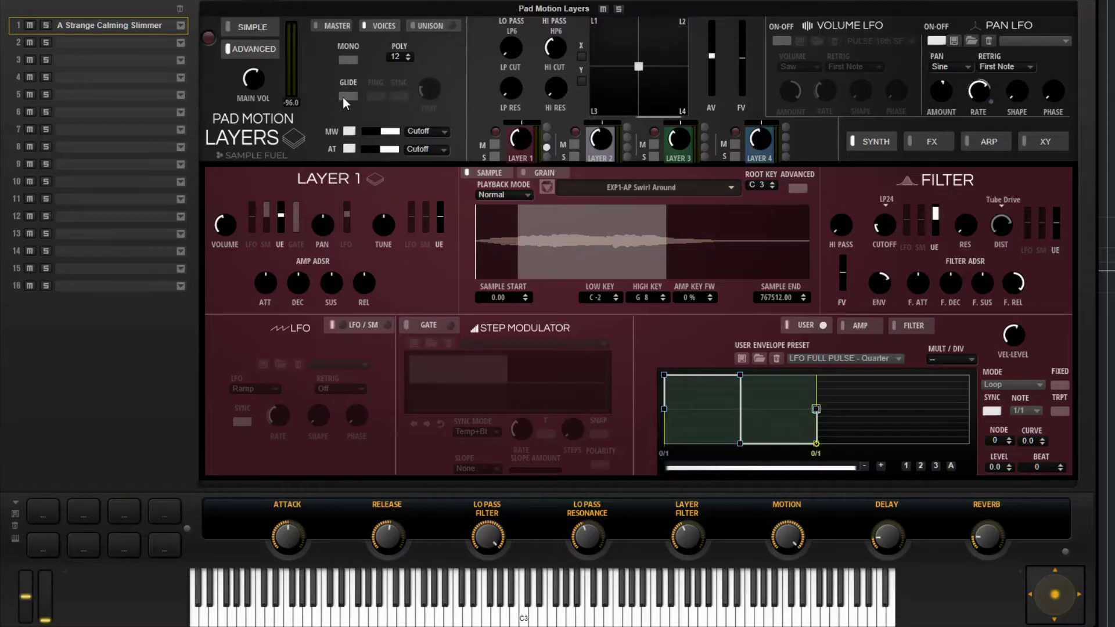
# Show the Unison settings and try switching Unison on and off, leaving it off
pyautogui.click(428, 28)
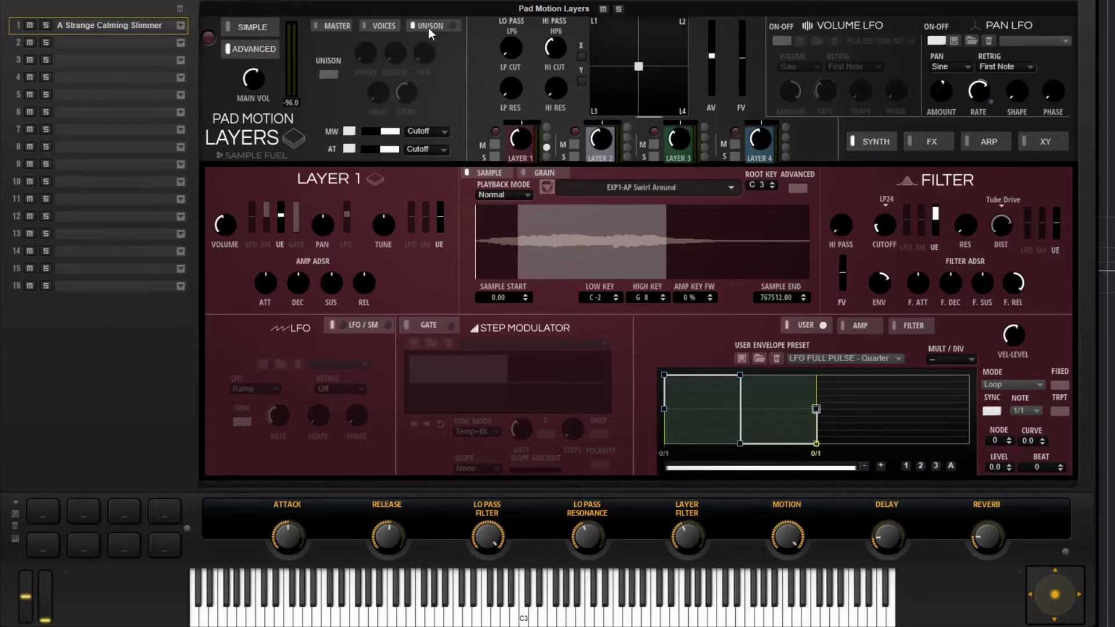
pyautogui.click(328, 74)
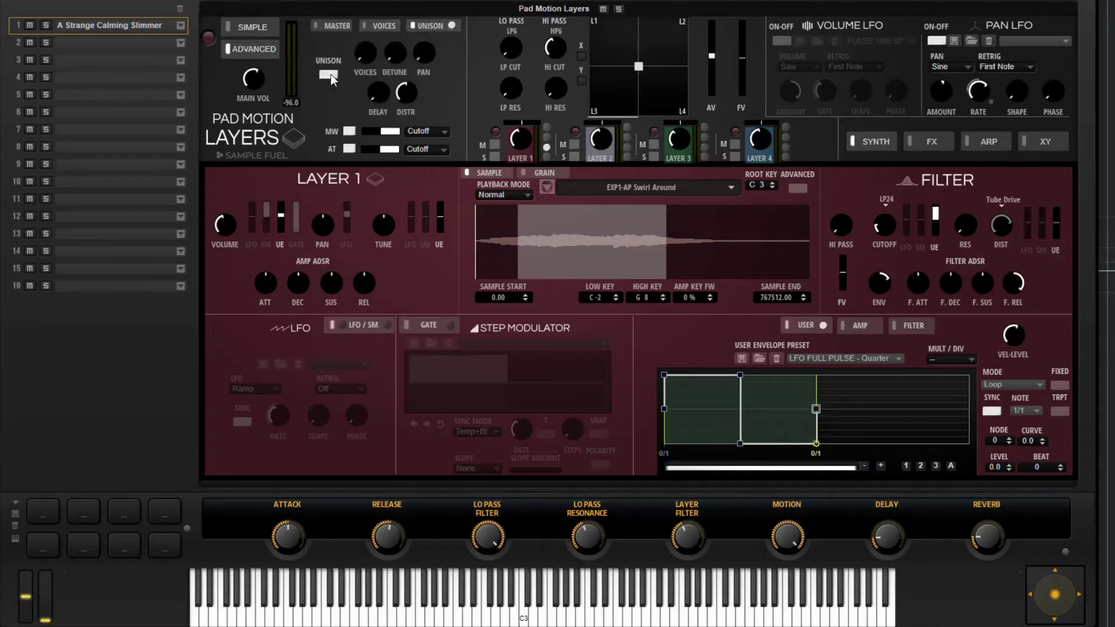
pyautogui.click(453, 26)
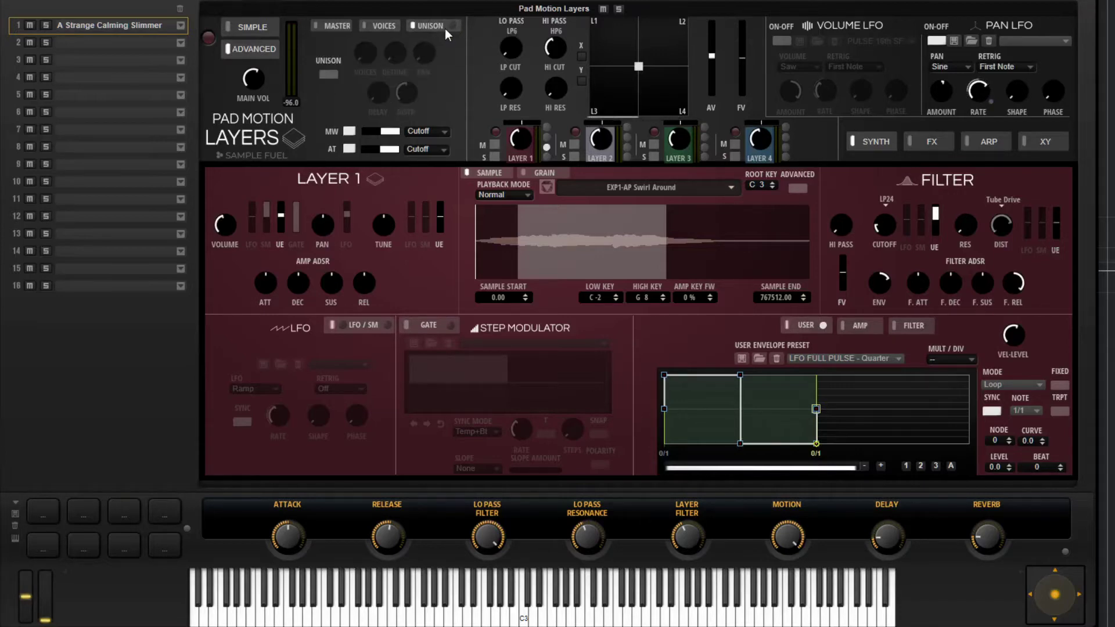
pyautogui.click(375, 26)
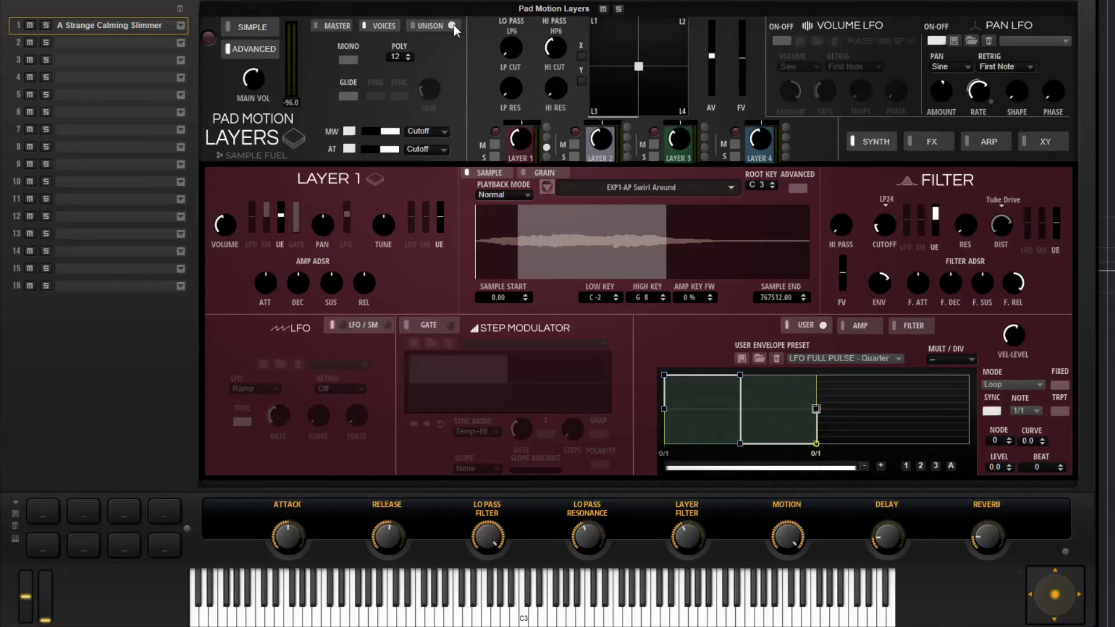
pyautogui.click(427, 26)
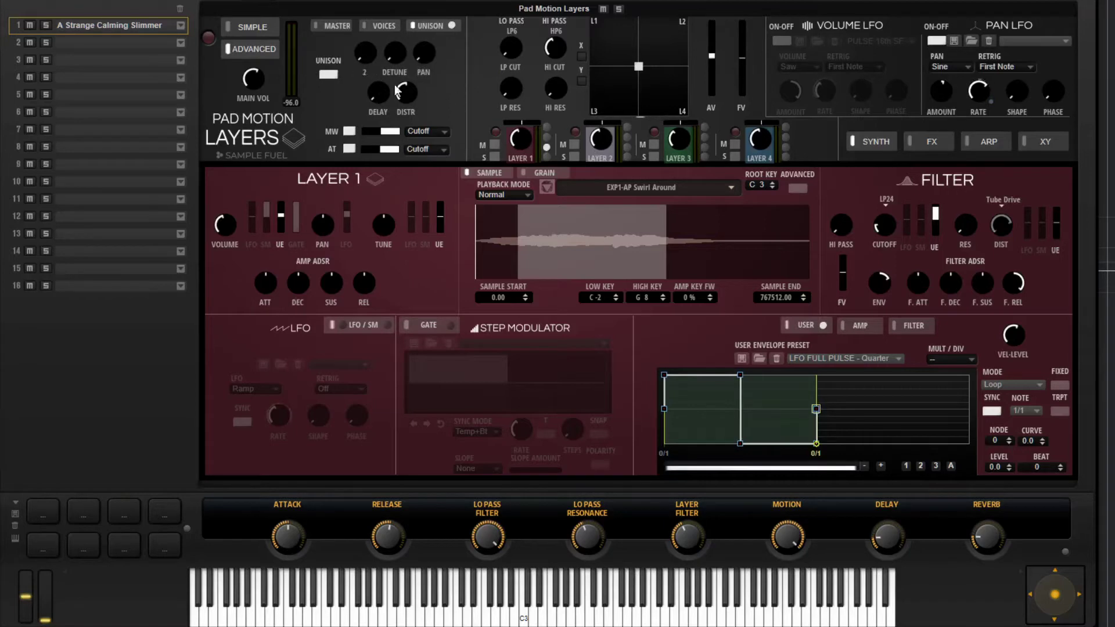
pyautogui.click(320, 71)
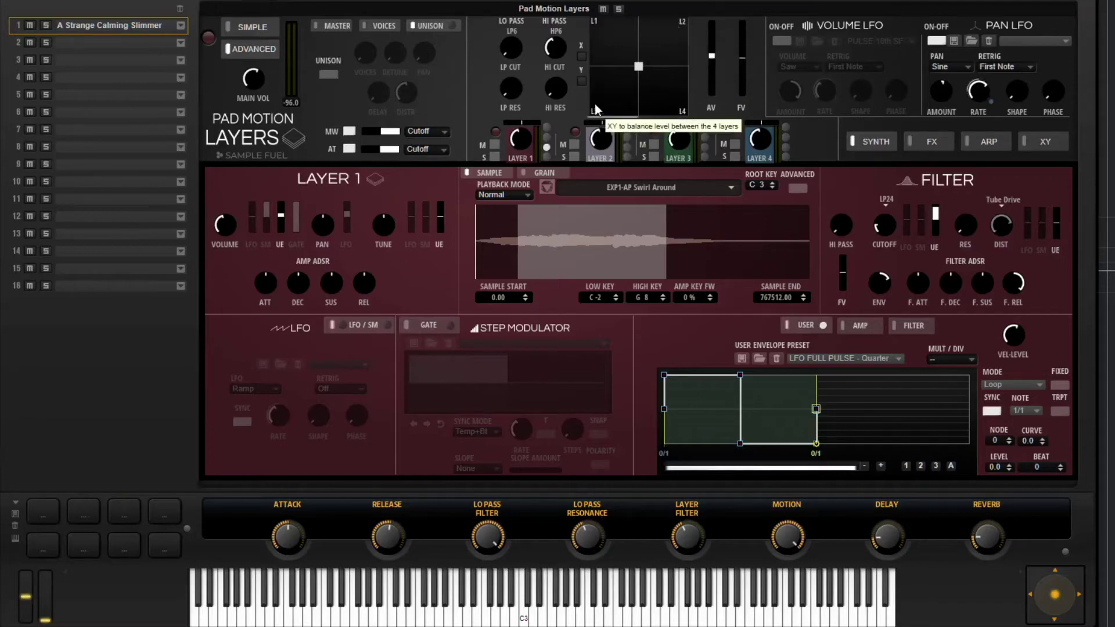
# Try bypassing Layer 1 and Layer 4 in turn, re-enabling each one
pyautogui.moveTo(715, 74)
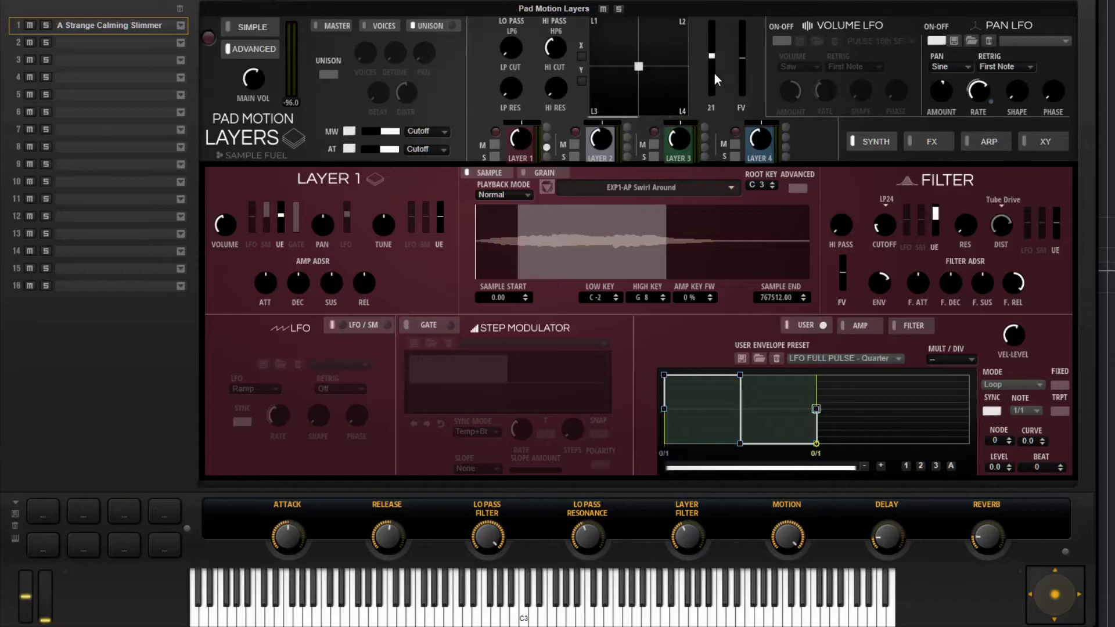
pyautogui.moveTo(747, 59)
pyautogui.click(493, 132)
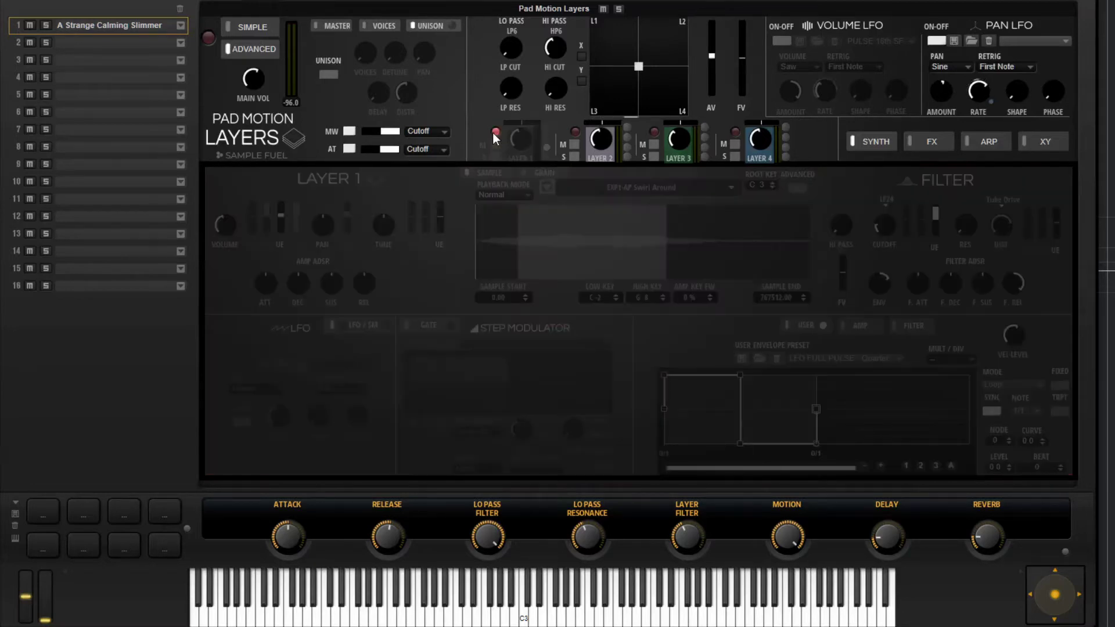
pyautogui.click(493, 133)
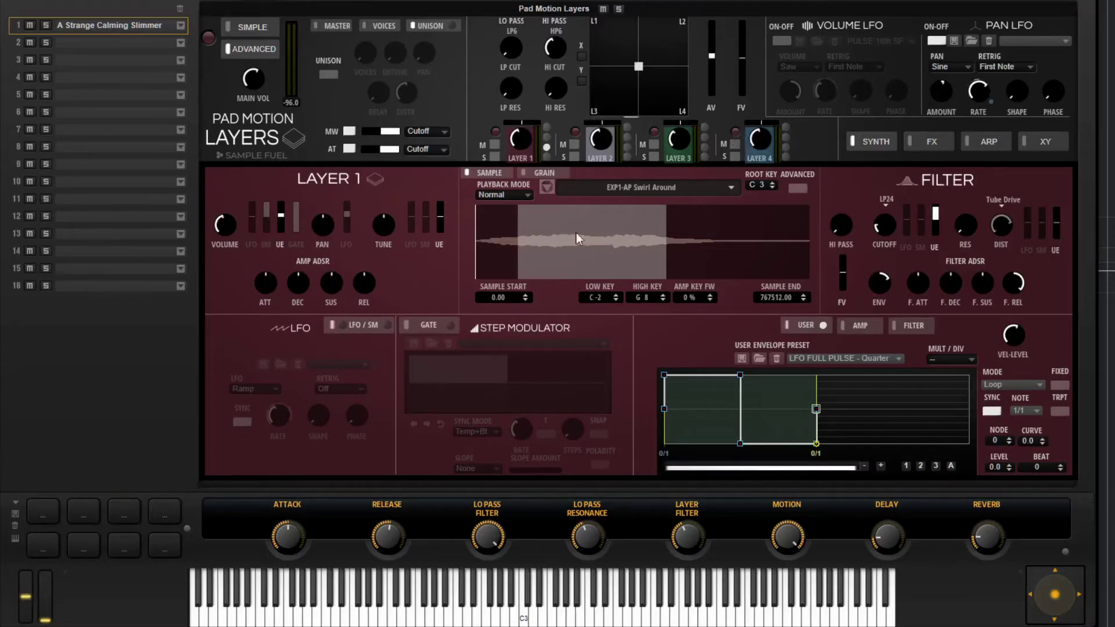
pyautogui.click(736, 132)
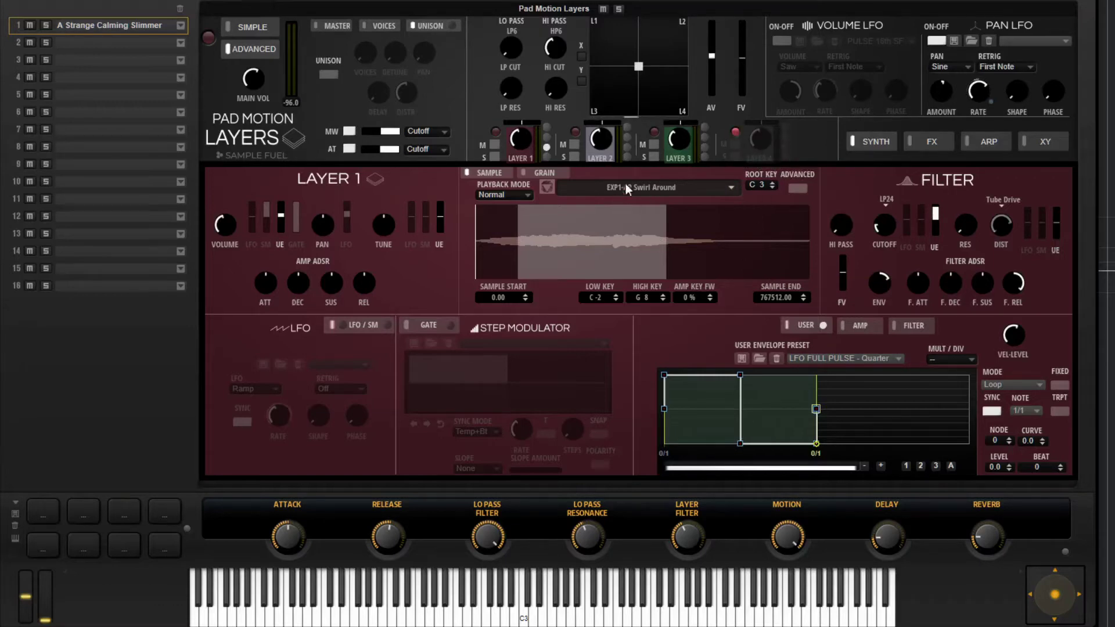
pyautogui.click(734, 131)
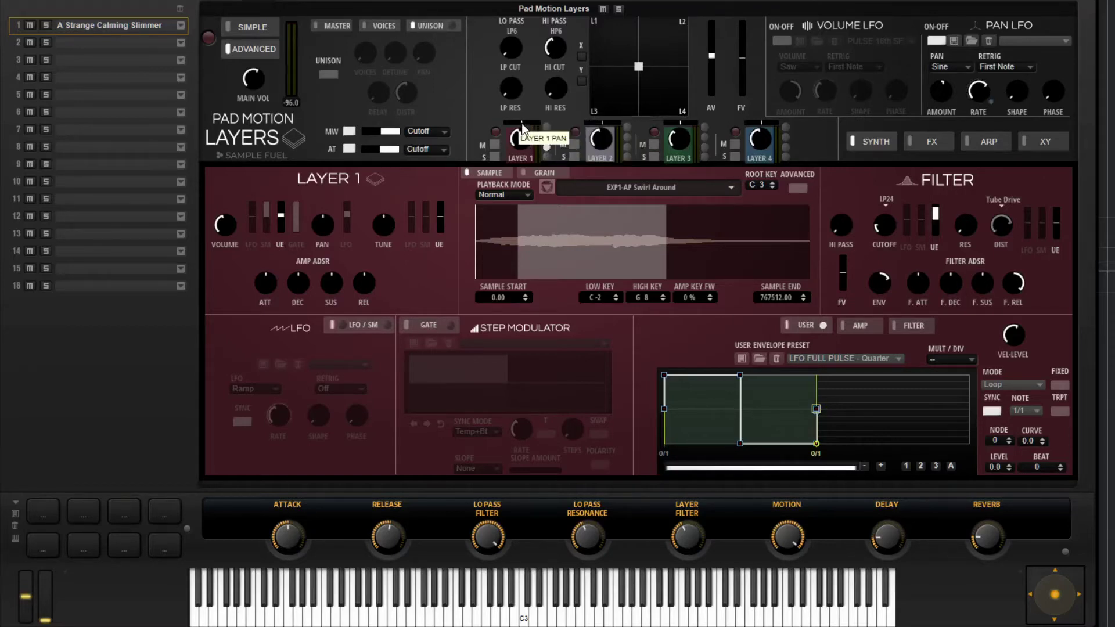
# Try shifting Layer 1's pan in the layer mixer and reset it to its default
pyautogui.moveTo(522, 127); pyautogui.dragTo(529, 128)
pyautogui.keyDown('ctrl'); pyautogui.click(526, 123); pyautogui.keyUp('ctrl')
# View the Layer 4 edit page and return to the Layer 1 page
pyautogui.moveTo(520, 143)
pyautogui.click(755, 156)
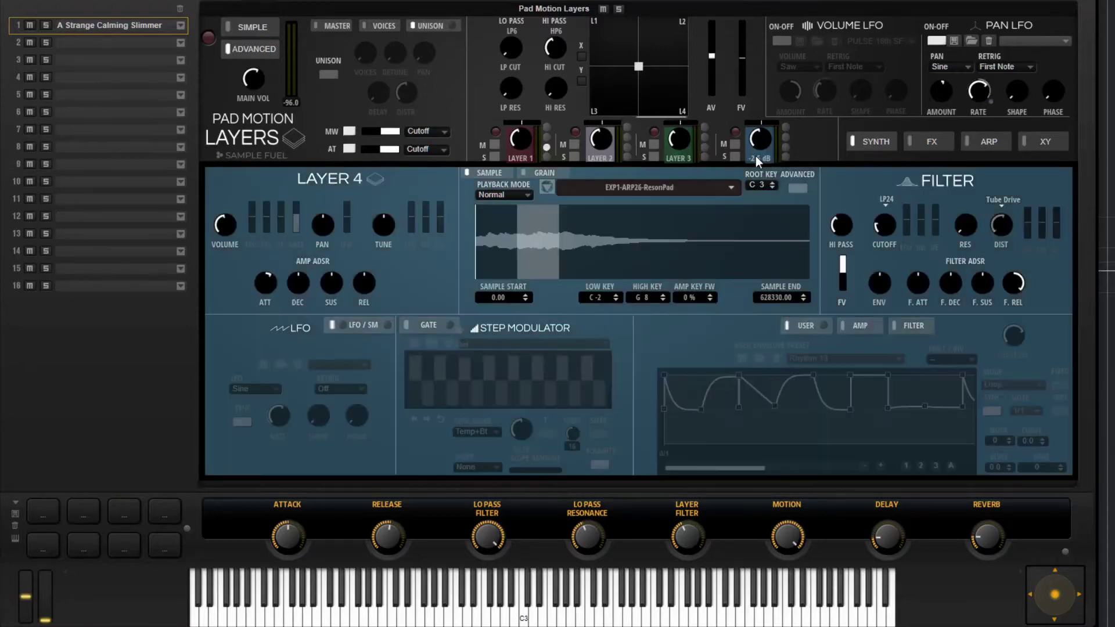
pyautogui.click(521, 158)
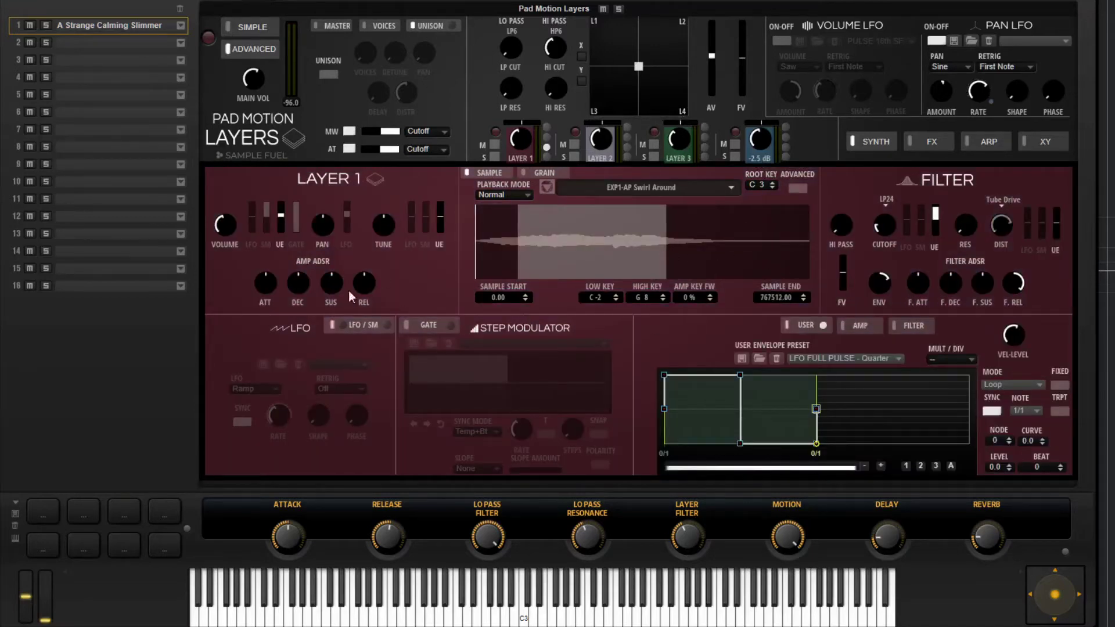
# Try raising Layer 1's high-pass filter and bring it back down to minimum
pyautogui.moveTo(284, 229)
pyautogui.moveTo(850, 224); pyautogui.dragTo(855, 156)
pyautogui.moveTo(846, 223); pyautogui.dragTo(809, 417)
# Look through the filter types and distortion types available for Layer 1 without changing them
pyautogui.click(879, 198)
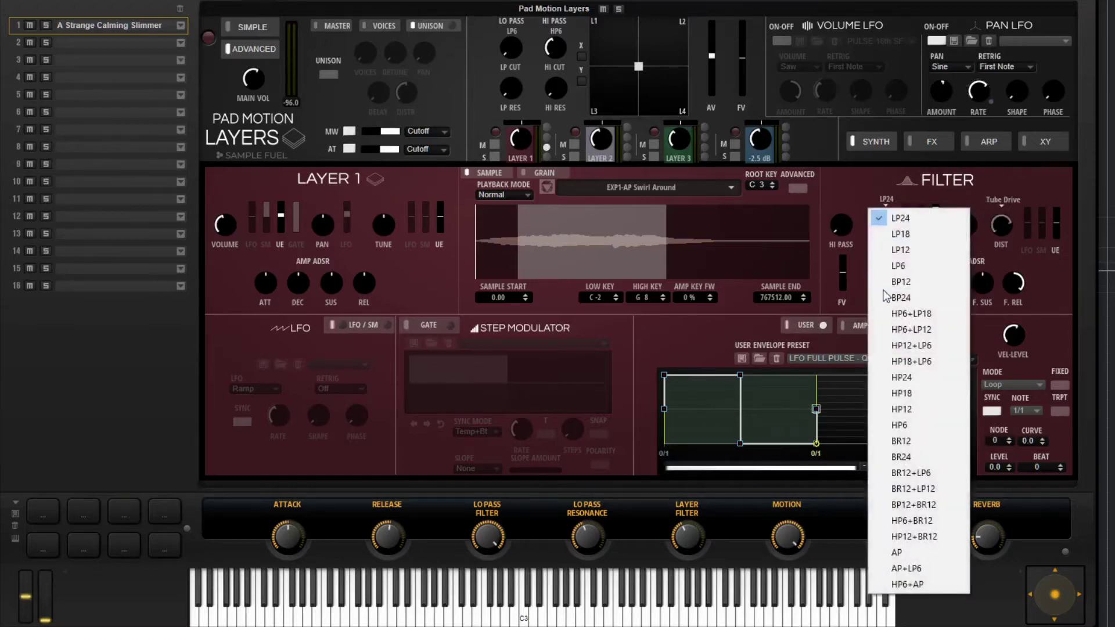
pyautogui.click(855, 195)
pyautogui.click(1009, 201)
pyautogui.click(1014, 233)
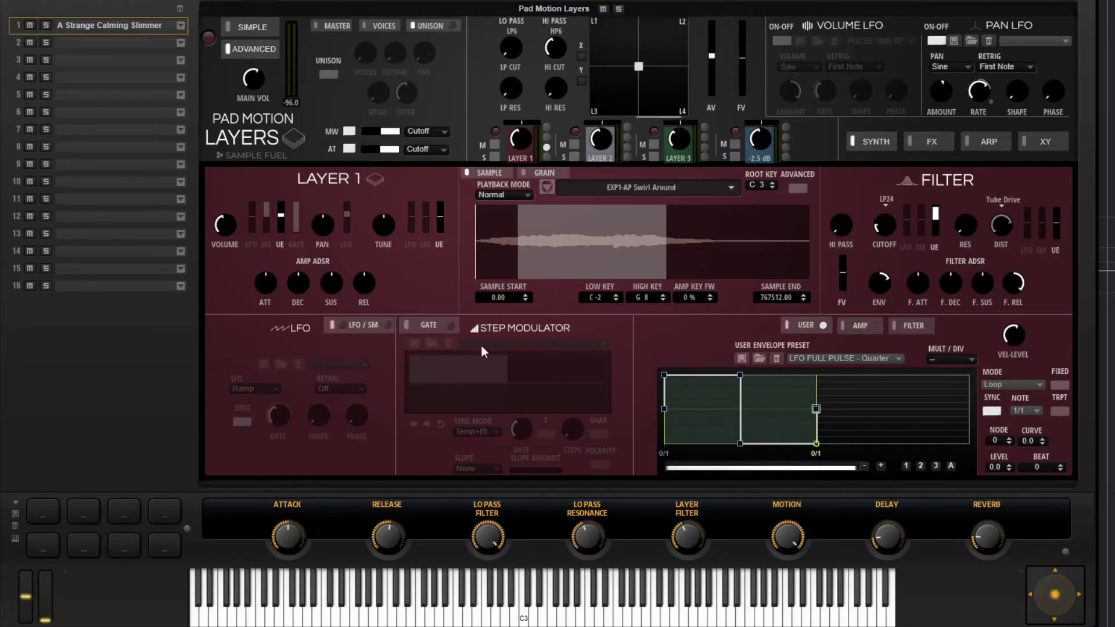
# View Layer 1's Gate page and return to its LFO and step modulator page
pyautogui.click(424, 327)
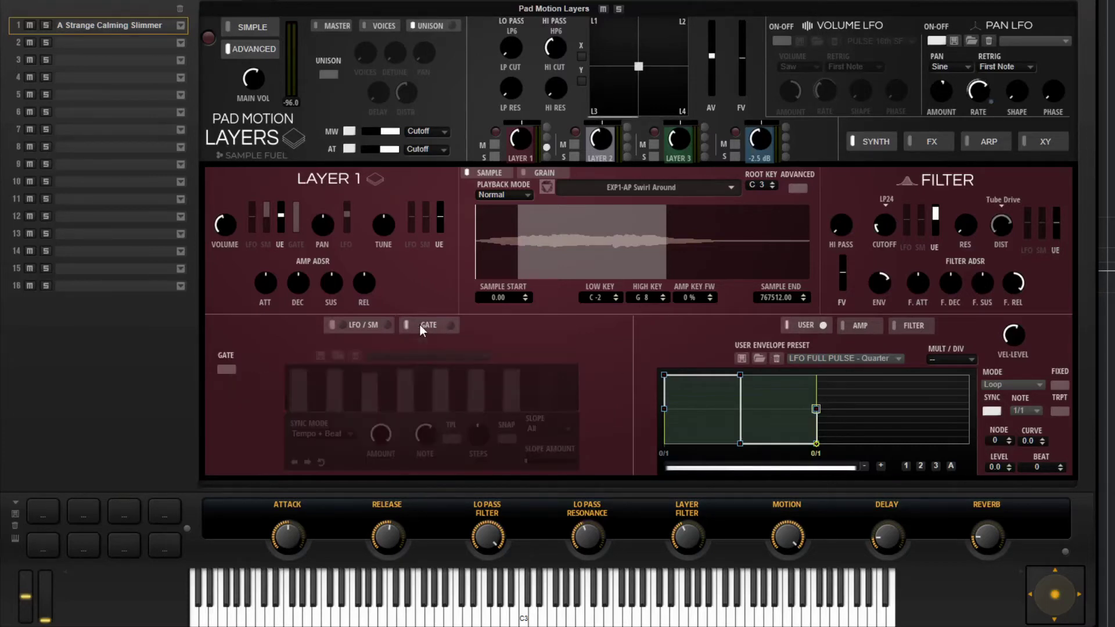
pyautogui.click(361, 319)
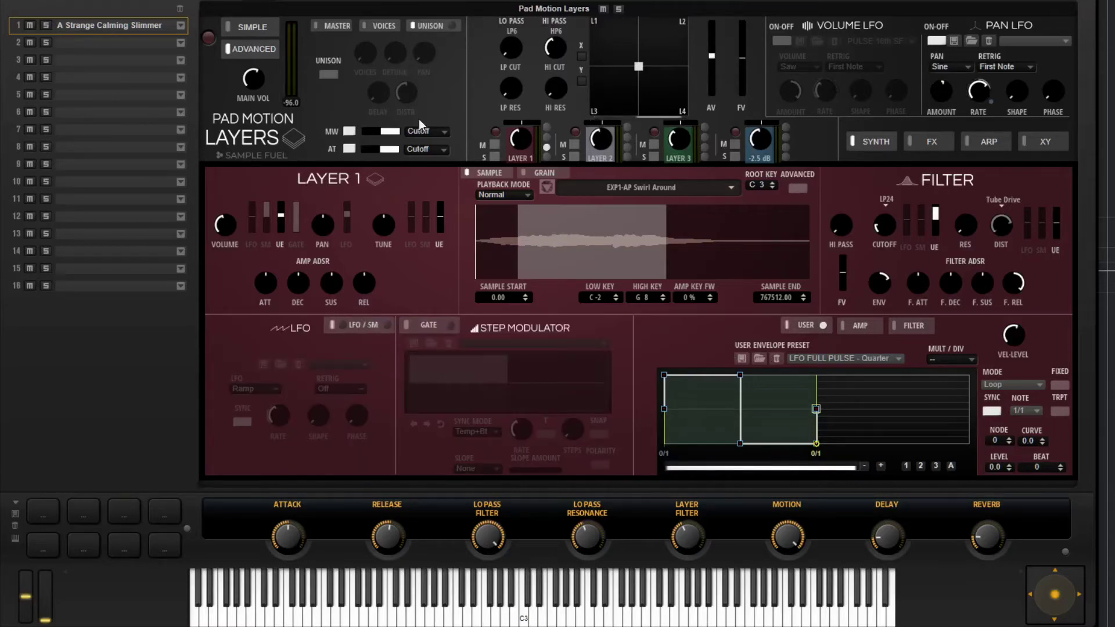
# Try Layer 1's step modulator and LFO in turn, switching each one on and off again
pyautogui.click(386, 325)
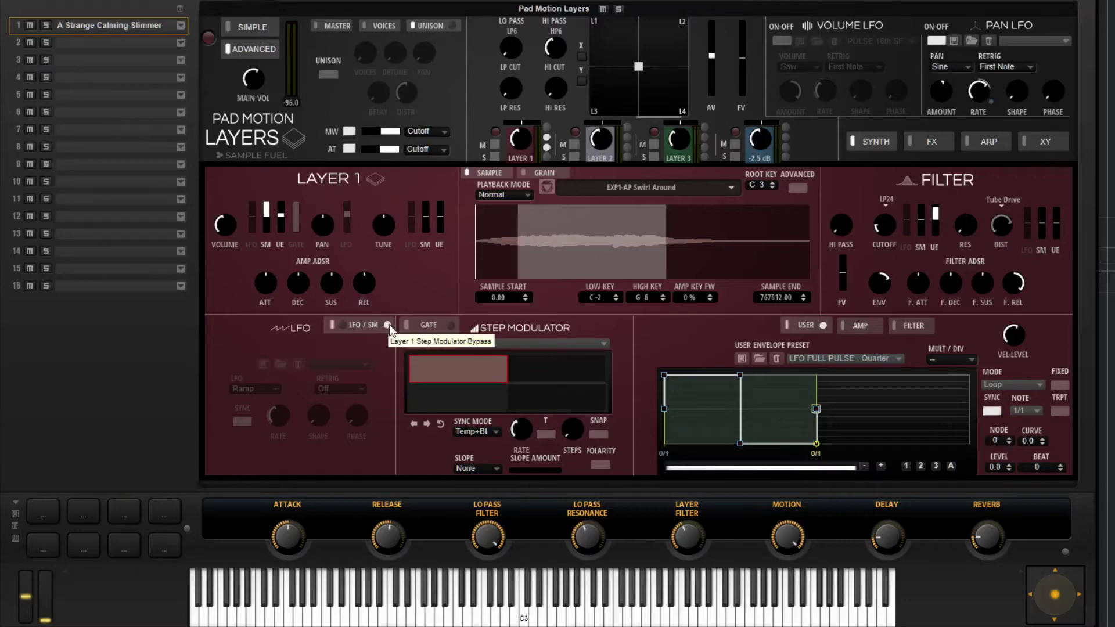
pyautogui.click(389, 325)
pyautogui.click(344, 327)
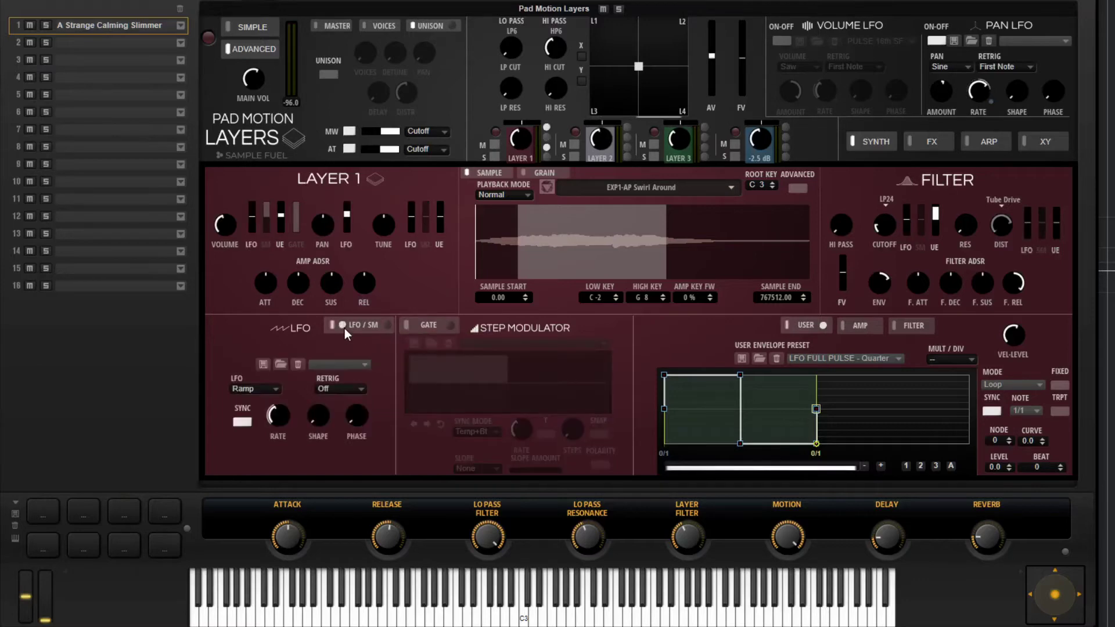
pyautogui.click(345, 328)
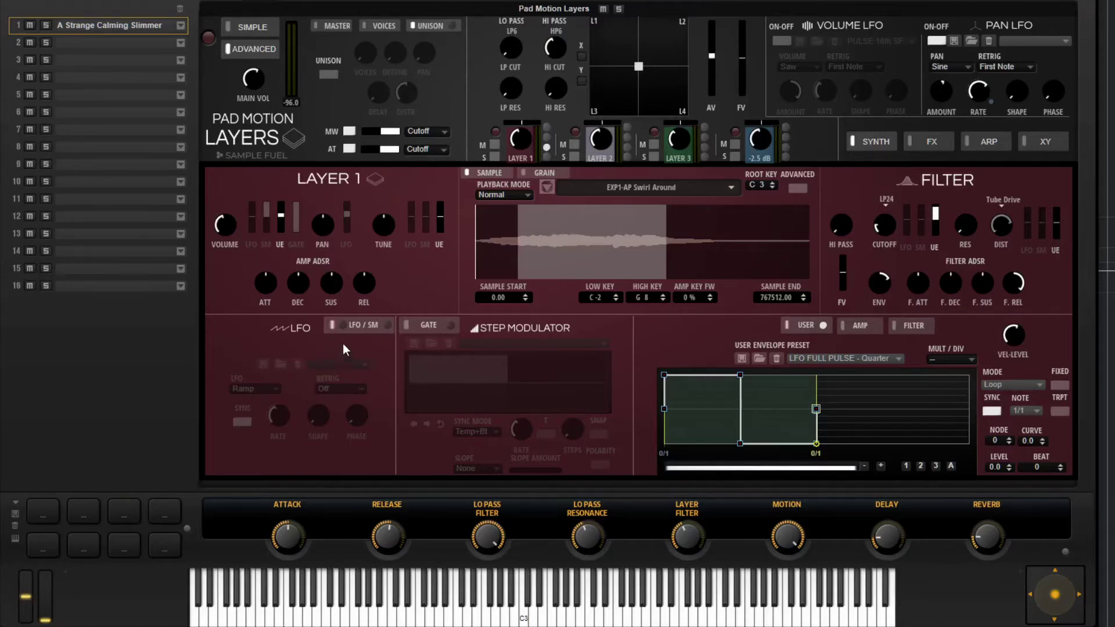
# Enable Layer 1's LFO and examine its modulation amounts for volume, pan, tune, filter cutoff and distortion
pyautogui.click(345, 322)
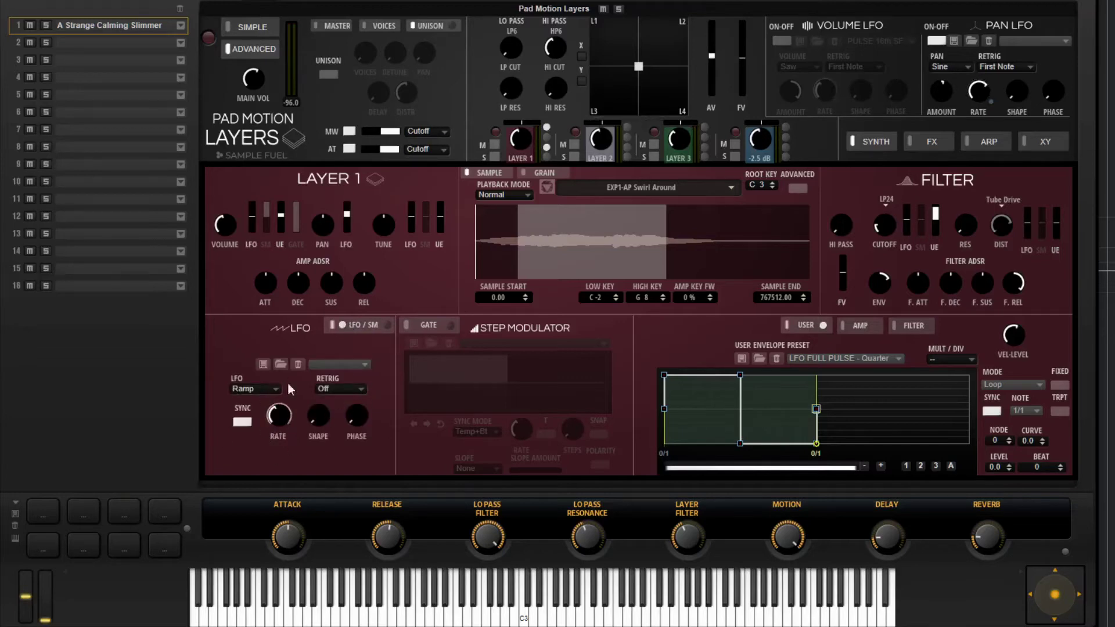
pyautogui.moveTo(315, 393)
pyautogui.moveTo(256, 260)
pyautogui.moveTo(243, 210)
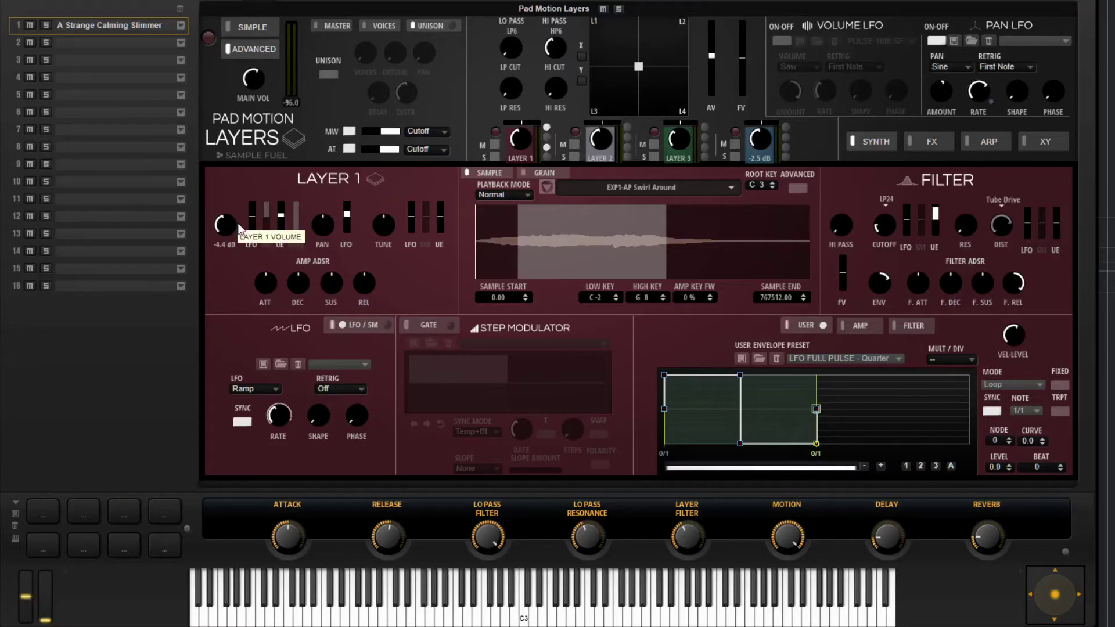
pyautogui.moveTo(340, 238)
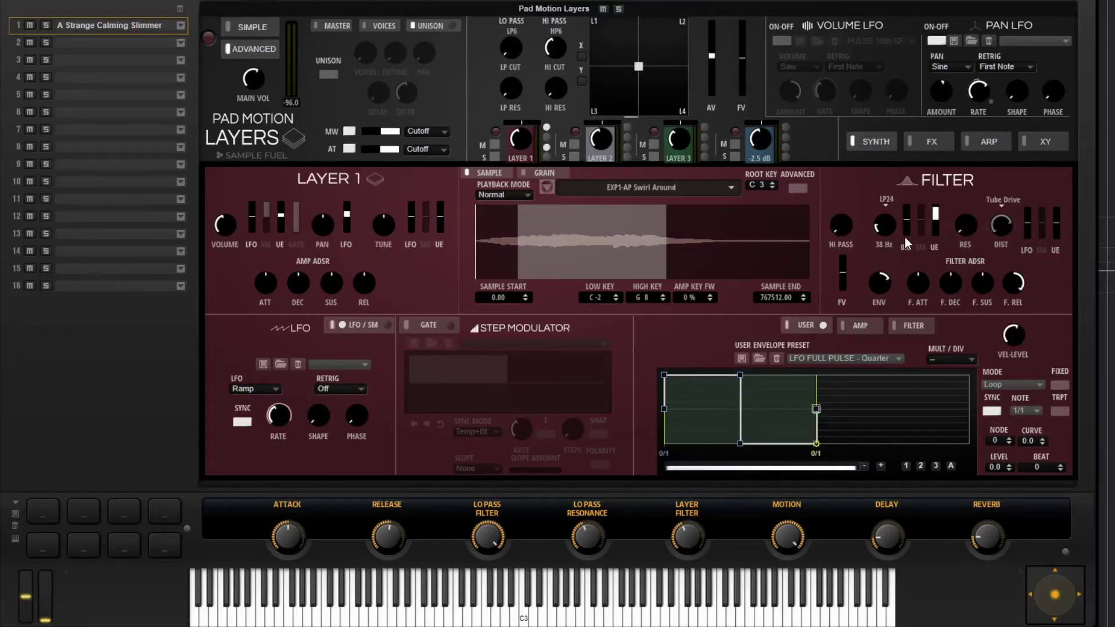
pyautogui.moveTo(1029, 239)
pyautogui.moveTo(413, 228)
pyautogui.moveTo(423, 247)
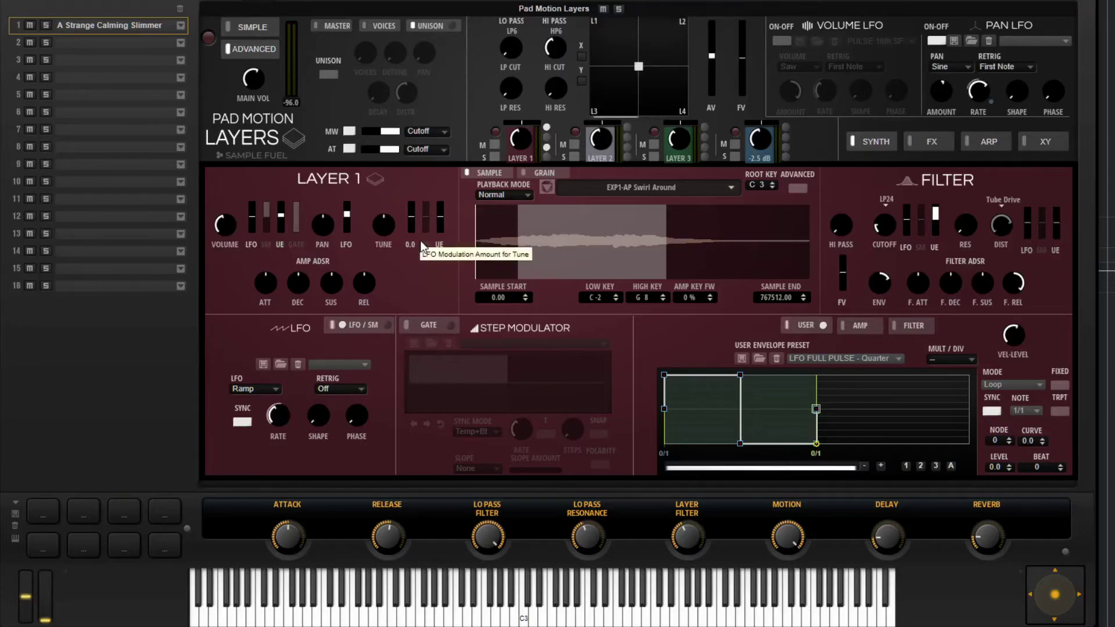
# Solo Layer 1 and switch off its user envelope
pyautogui.click(496, 156)
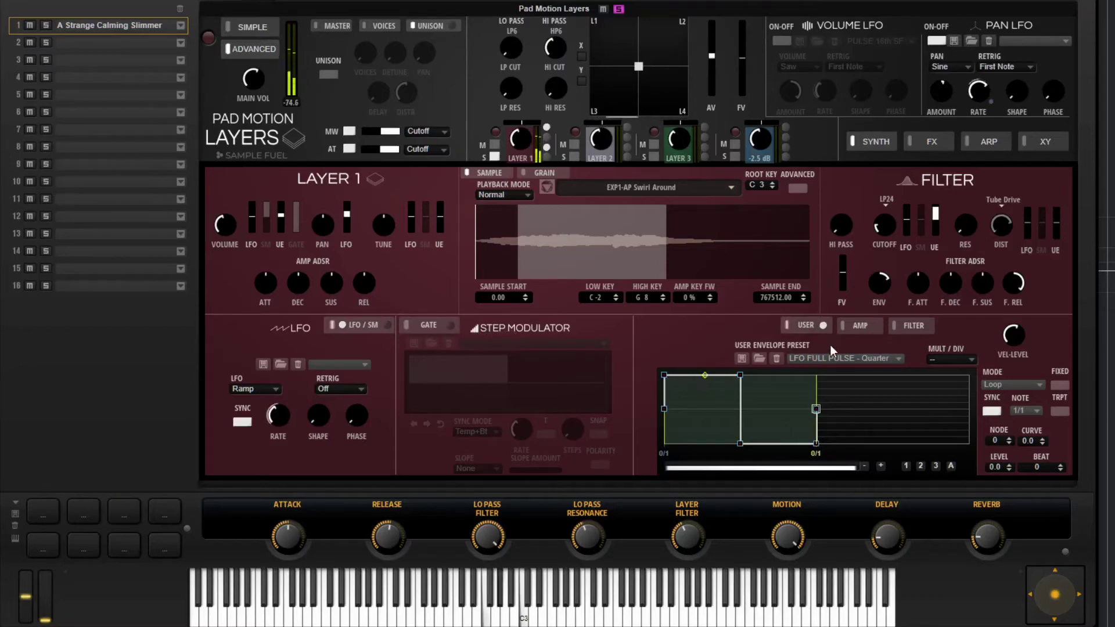
pyautogui.click(822, 323)
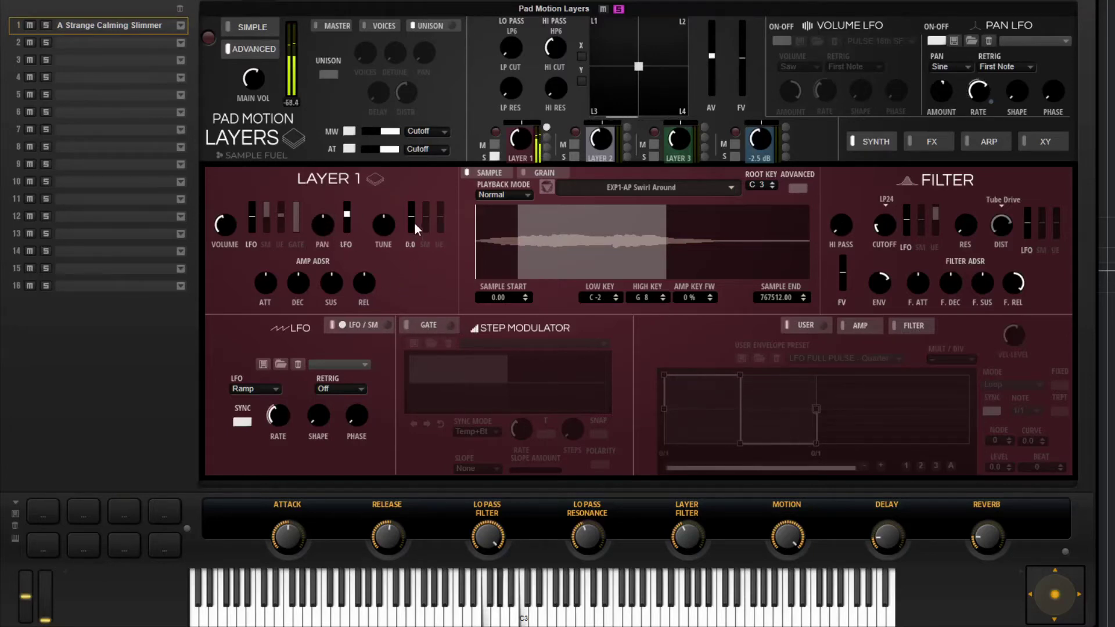
# Try an LFO modulation amount of -53.5 on Layer 1's tune and reset it to zero
pyautogui.moveTo(414, 219)
pyautogui.mouseDown()
pyautogui.moveTo(415, 243)
pyautogui.moveTo(414, 222)
pyautogui.mouseUp()
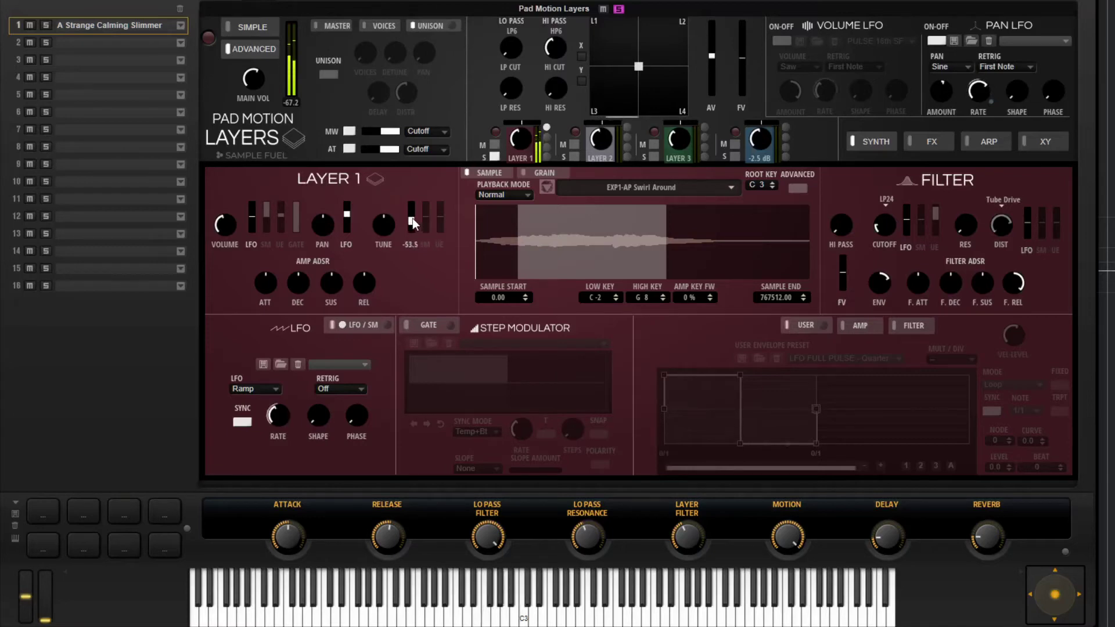
pyautogui.doubleClick(412, 219)
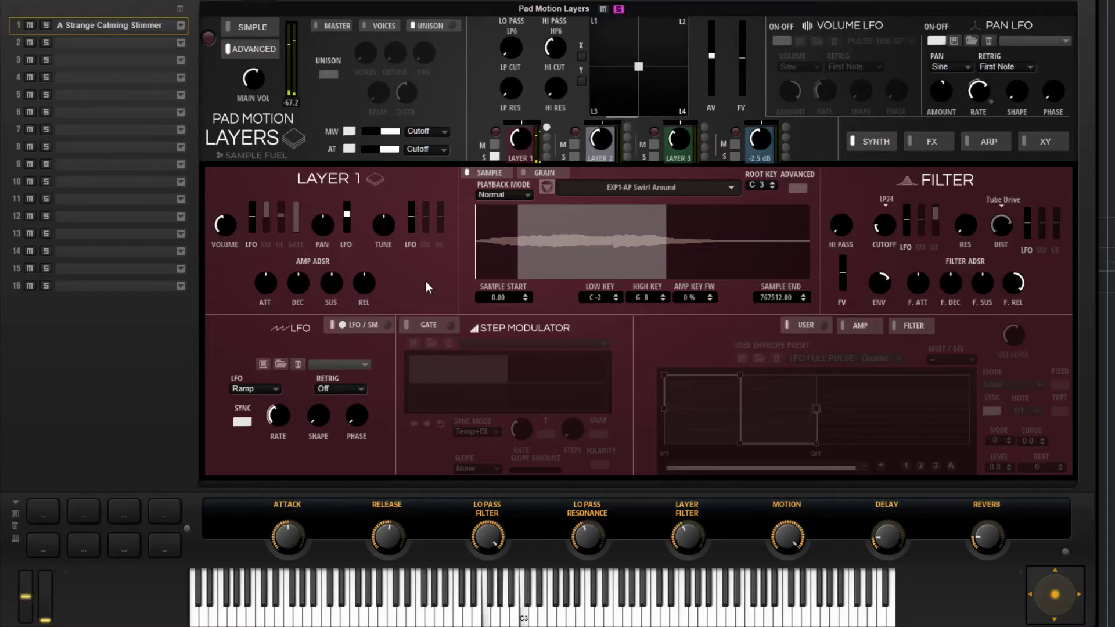
# Raise the LFO modulation amounts for Layer 1's volume and filter cutoff
pyautogui.moveTo(250, 217); pyautogui.dragTo(252, 209)
pyautogui.moveTo(908, 214); pyautogui.dragTo(908, 198)
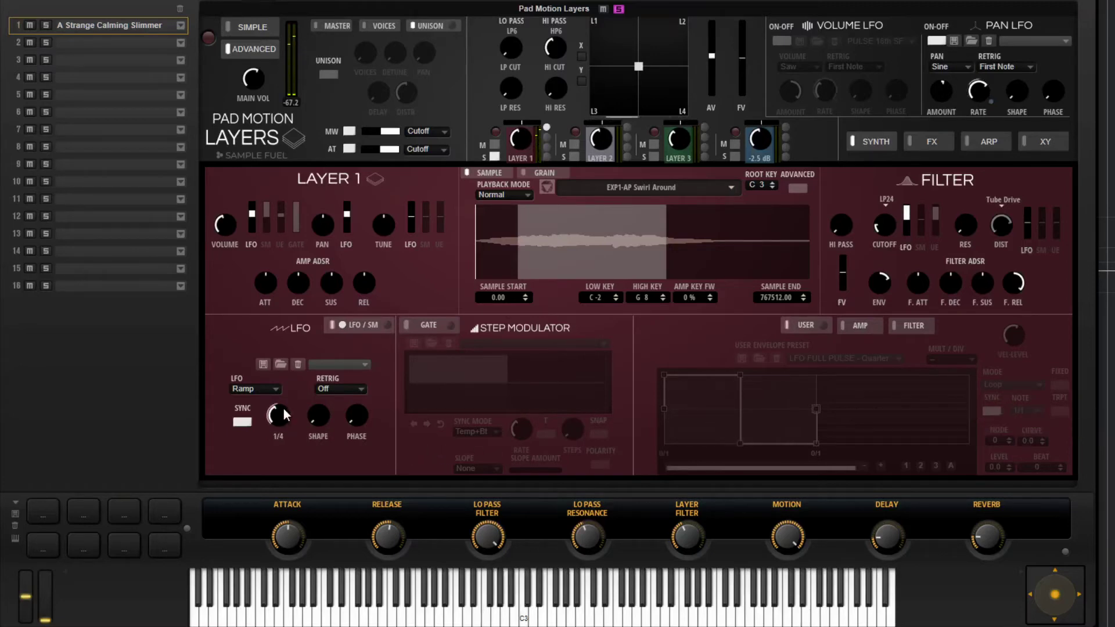
# Adjust Layer 1's LFO rate and replace the LFO modulation of its volume with the step modulator
pyautogui.moveTo(284, 427); pyautogui.dragTo(284, 432)
pyautogui.click(386, 324)
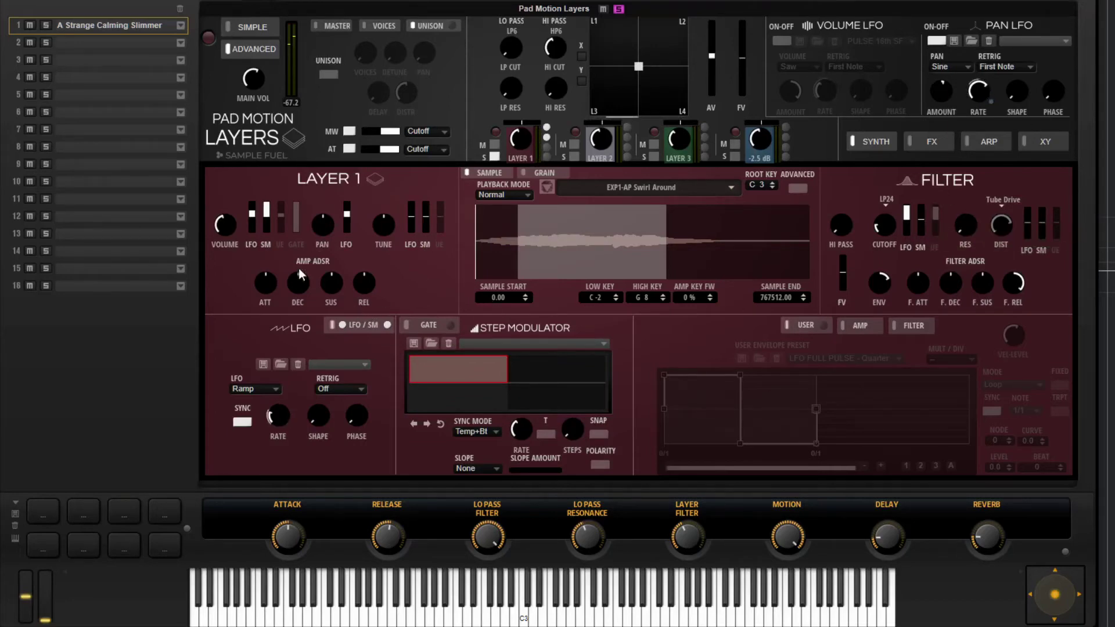
pyautogui.doubleClick(252, 221)
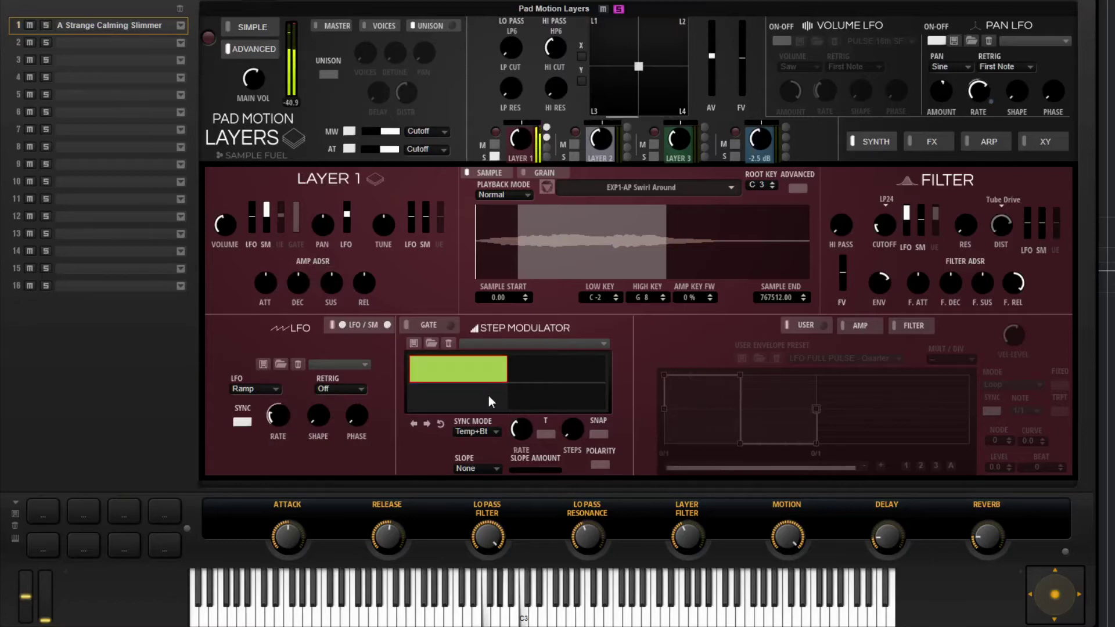
# Switch off Layer 1's step modulator and LFO
pyautogui.click(385, 324)
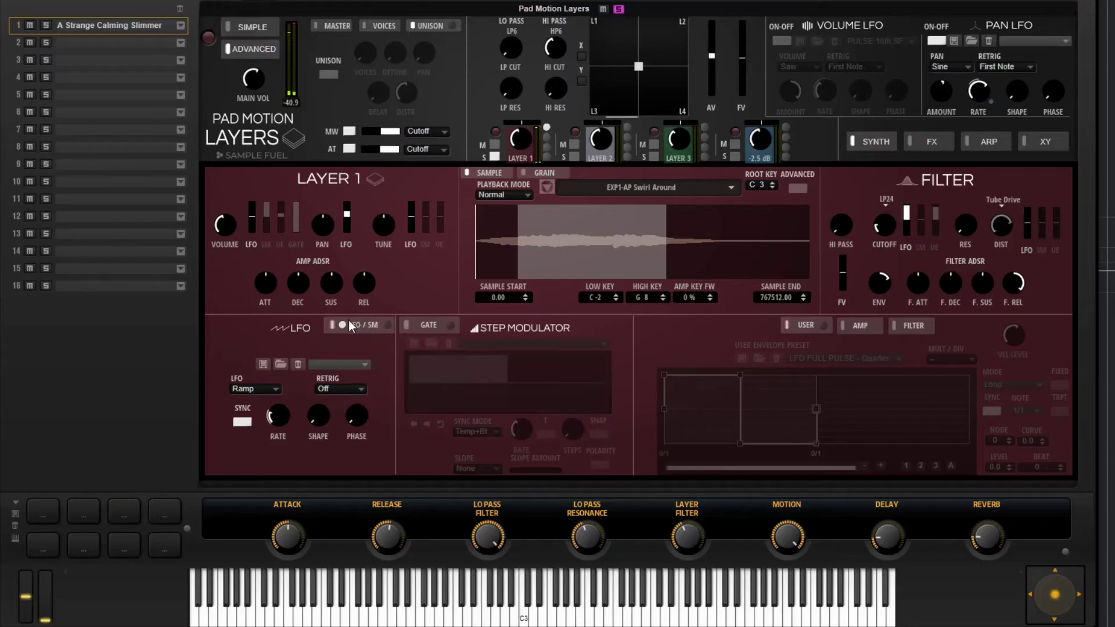
pyautogui.click(342, 322)
# Try the gate on Layer 1's volume, adjust its gate amount and switch the gate off
pyautogui.click(424, 320)
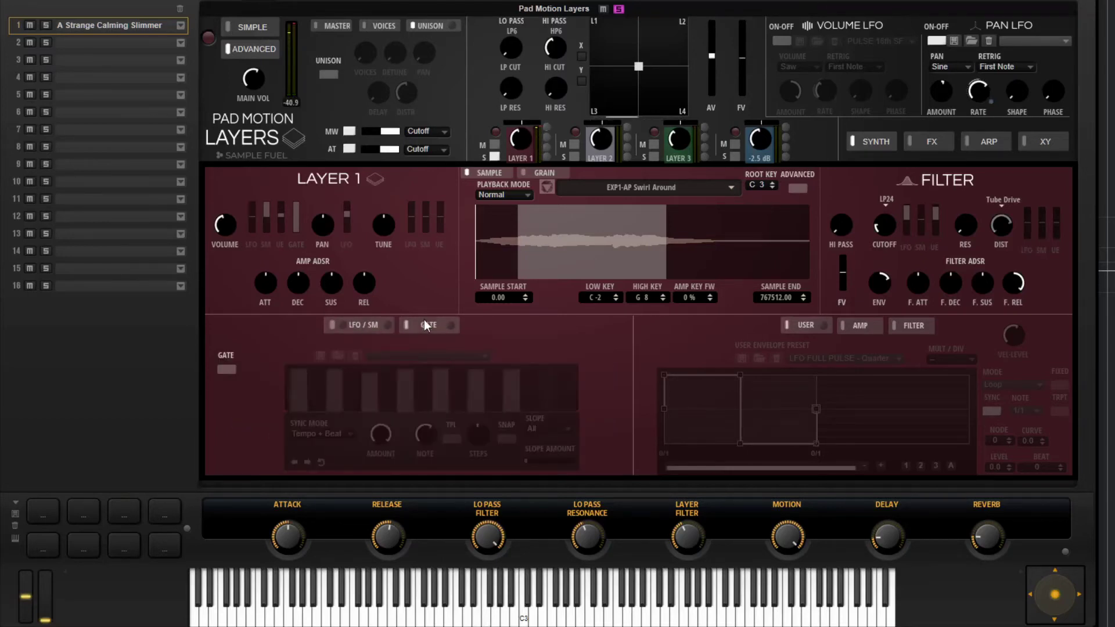
pyautogui.click(227, 370)
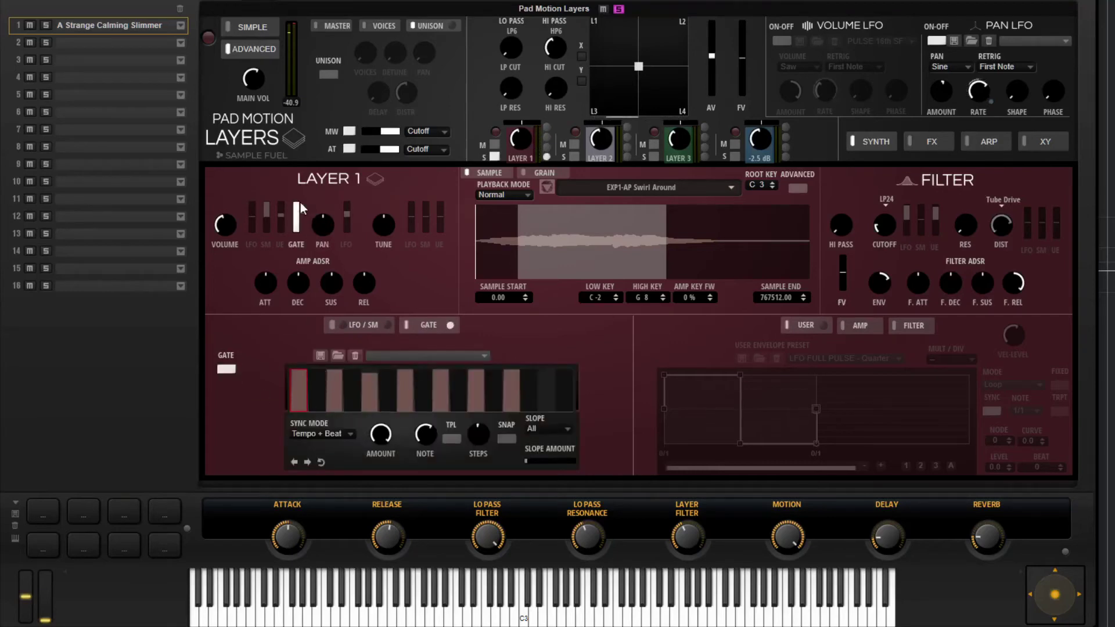
pyautogui.moveTo(295, 208)
pyautogui.mouseDown()
pyautogui.moveTo(301, 239)
pyautogui.moveTo(302, 182)
pyautogui.moveTo(302, 249)
pyautogui.moveTo(299, 197)
pyautogui.mouseUp()
pyautogui.click(452, 326)
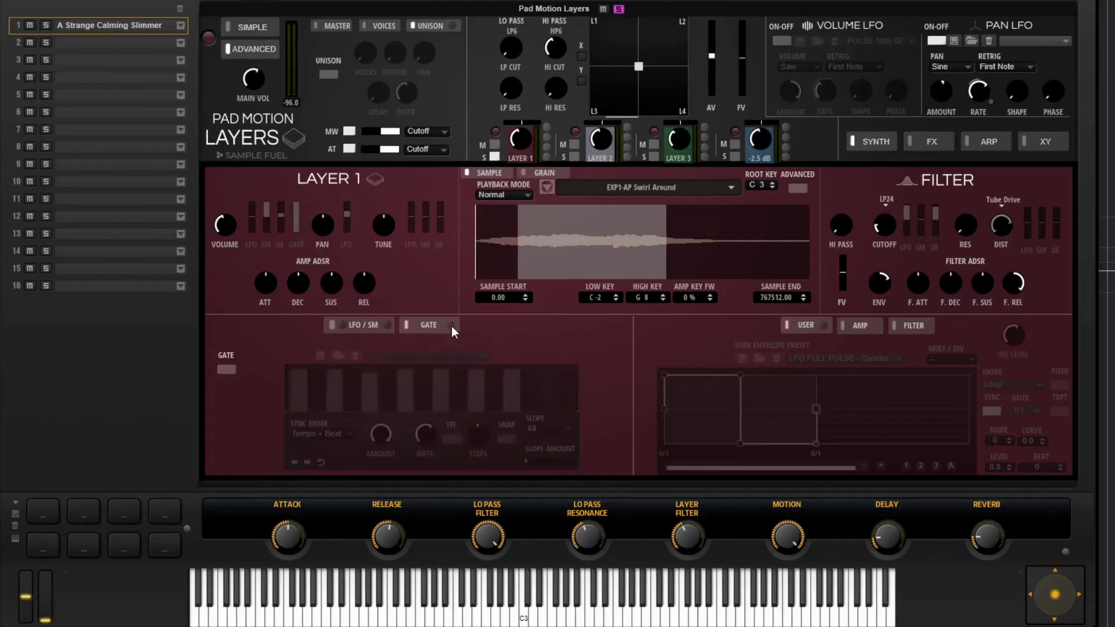
# Show Layer 1's amp envelope, try a longer attack on the amp ADSR and in the envelope graph, and restore it
pyautogui.click(862, 327)
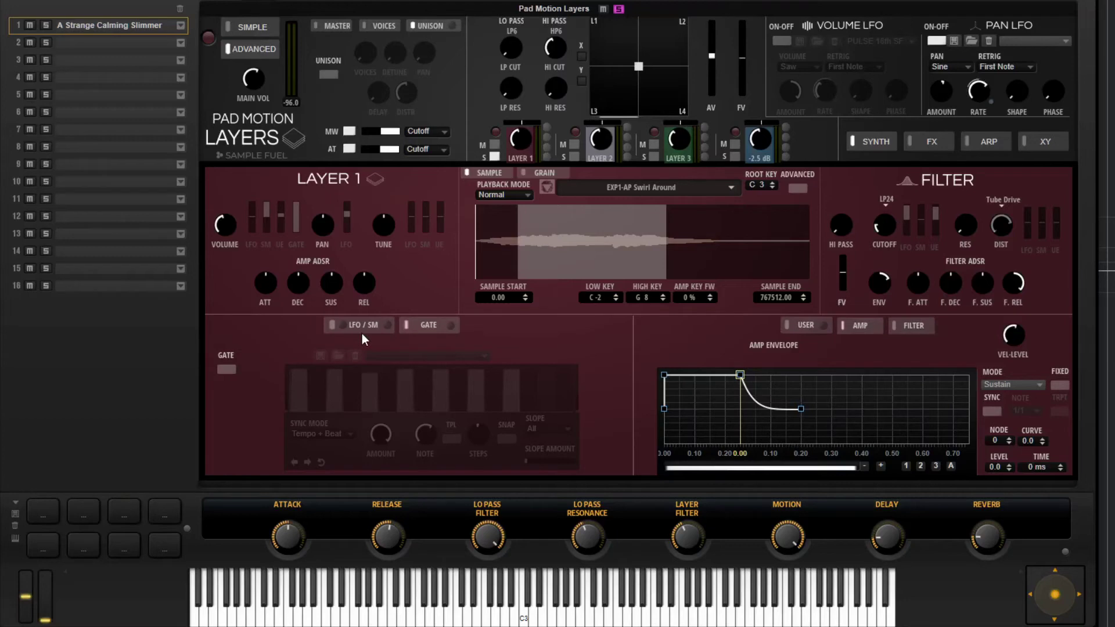
pyautogui.moveTo(264, 284)
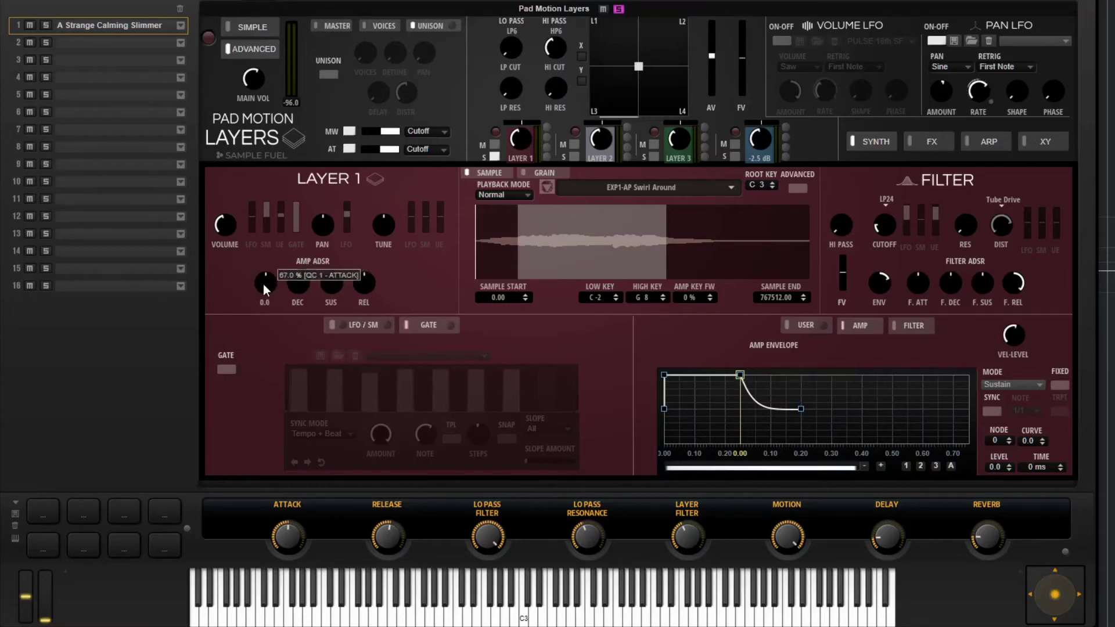
pyautogui.moveTo(263, 284); pyautogui.dragTo(266, 256)
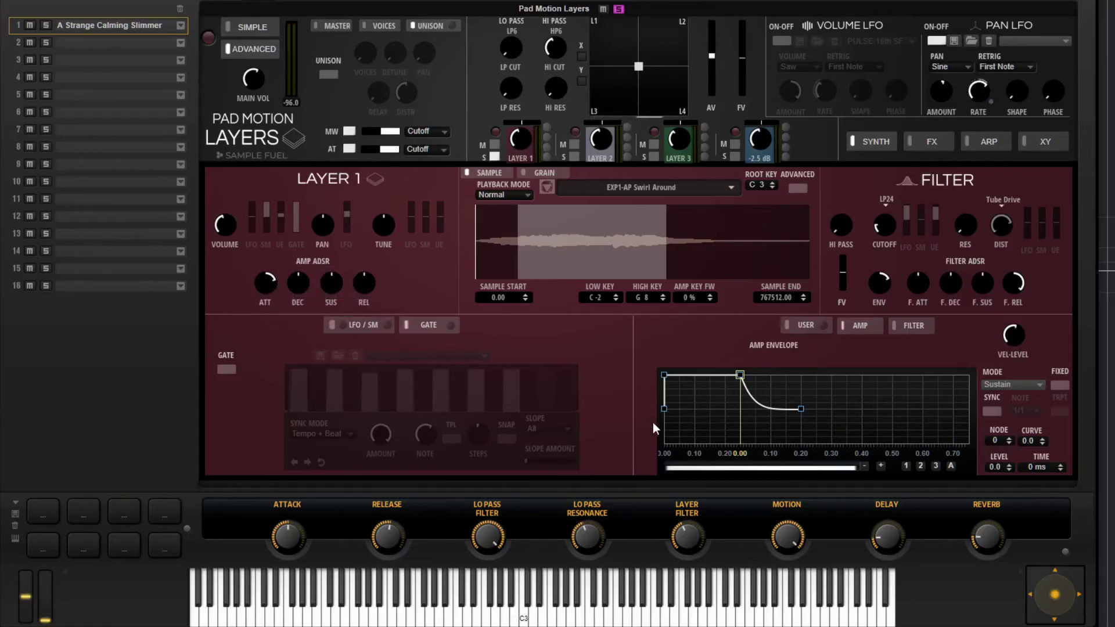
pyautogui.moveTo(664, 376); pyautogui.dragTo(699, 370)
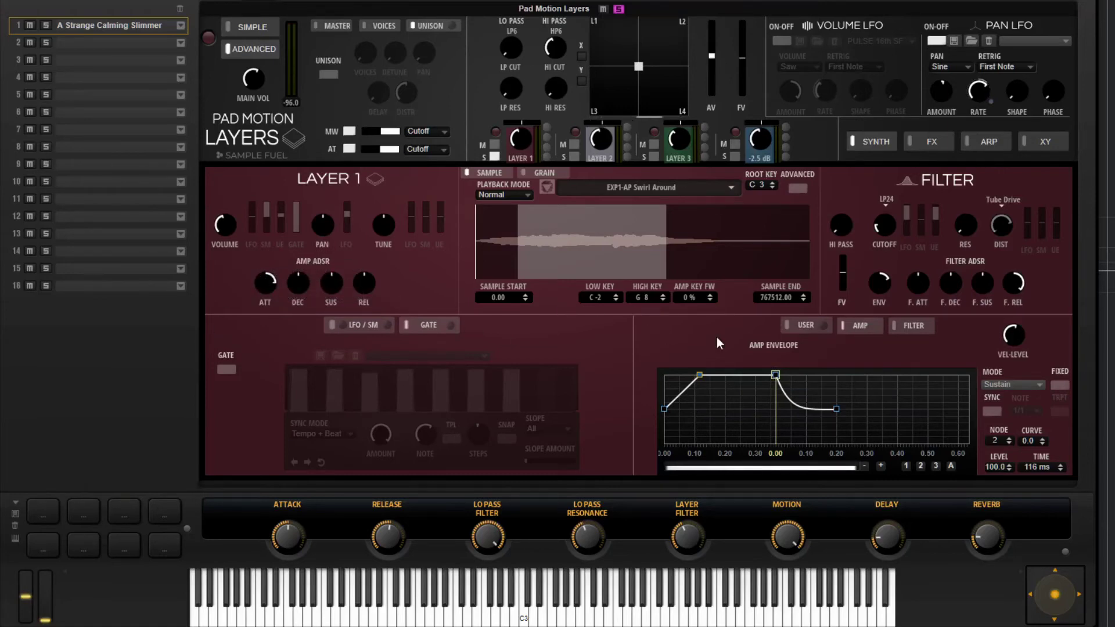
pyautogui.moveTo(695, 376); pyautogui.dragTo(699, 409)
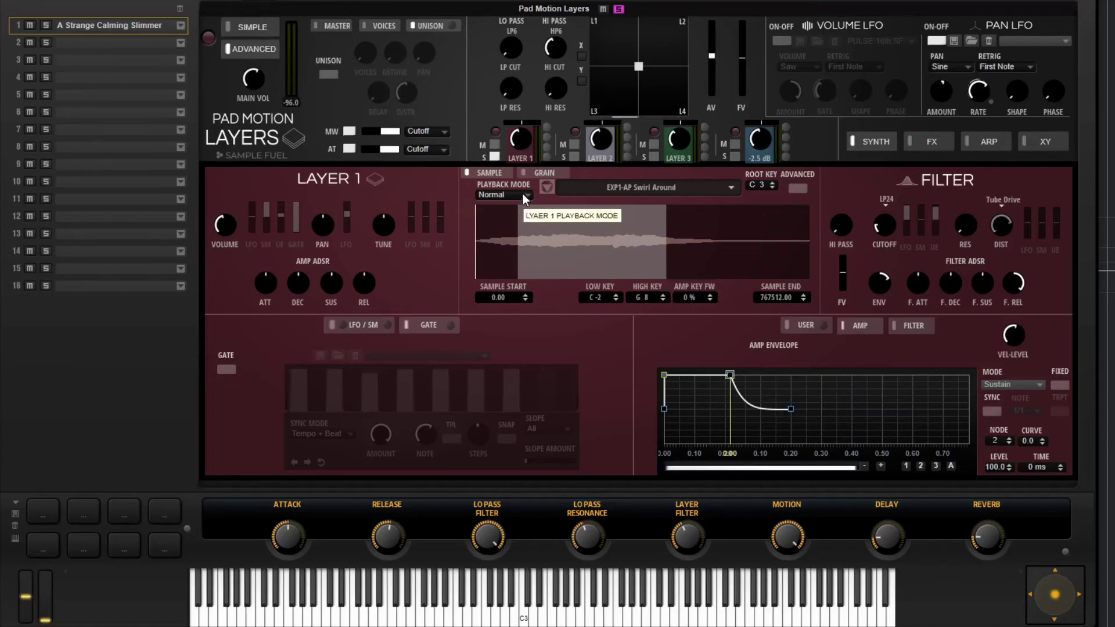
# Look through Layer 1's playback modes, try A 1 as its high key and set the high key to C 7
pyautogui.click(503, 195)
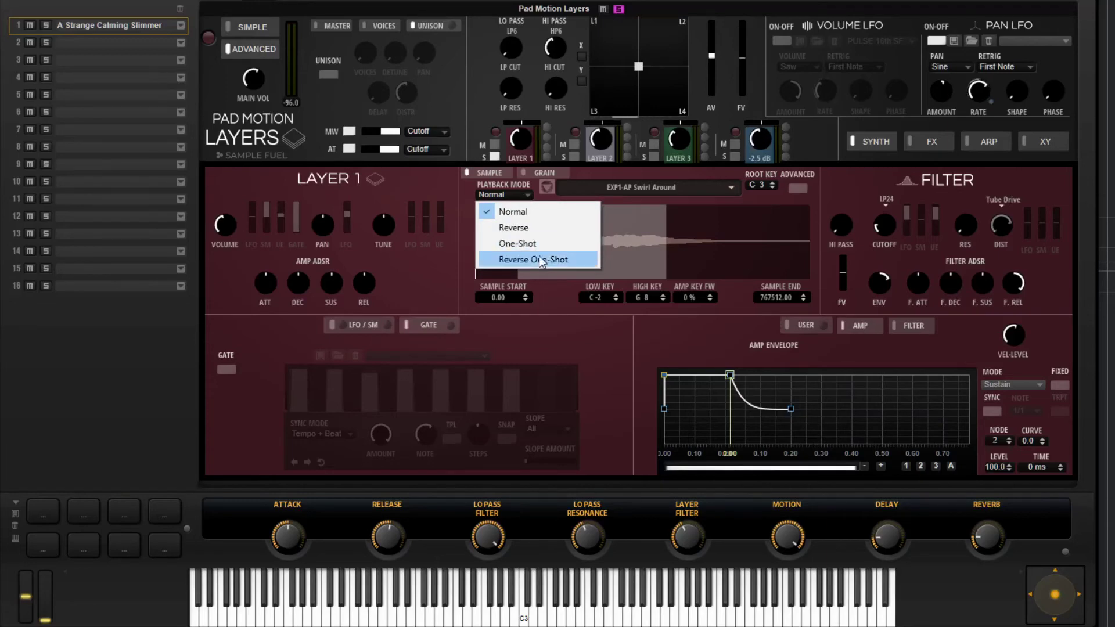
pyautogui.click(702, 173)
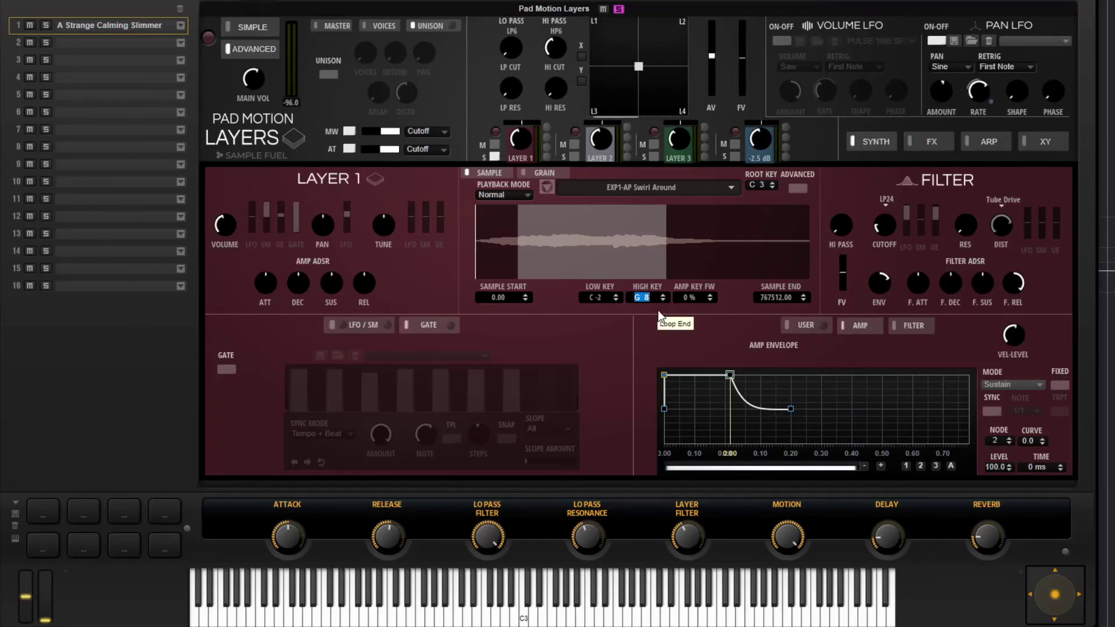
pyautogui.write('A1')
pyautogui.press('Return')
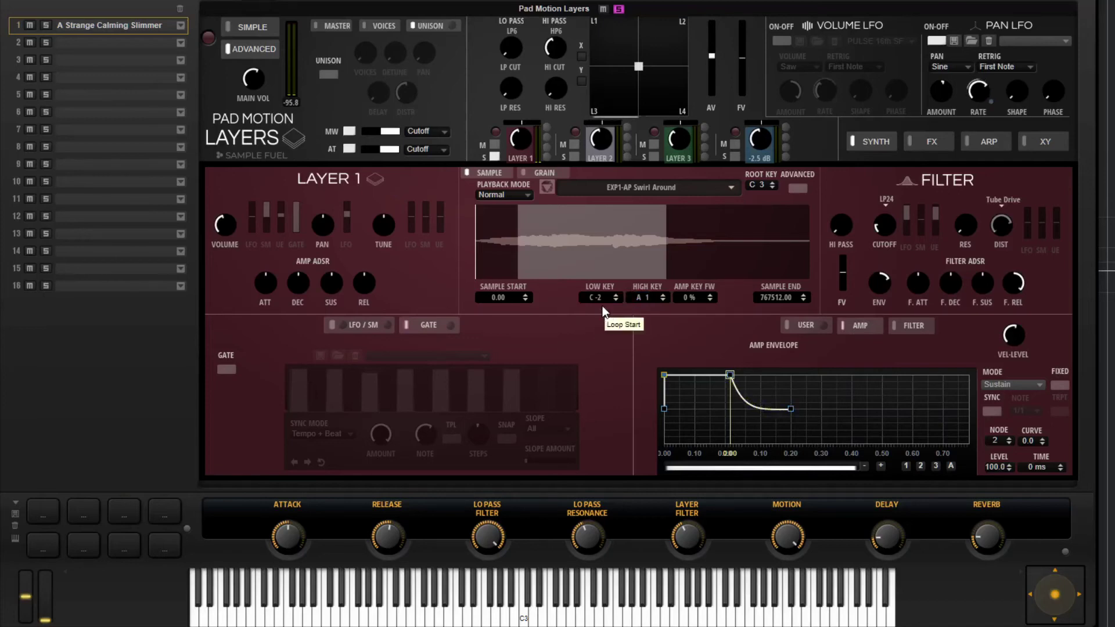
pyautogui.doubleClick(646, 302)
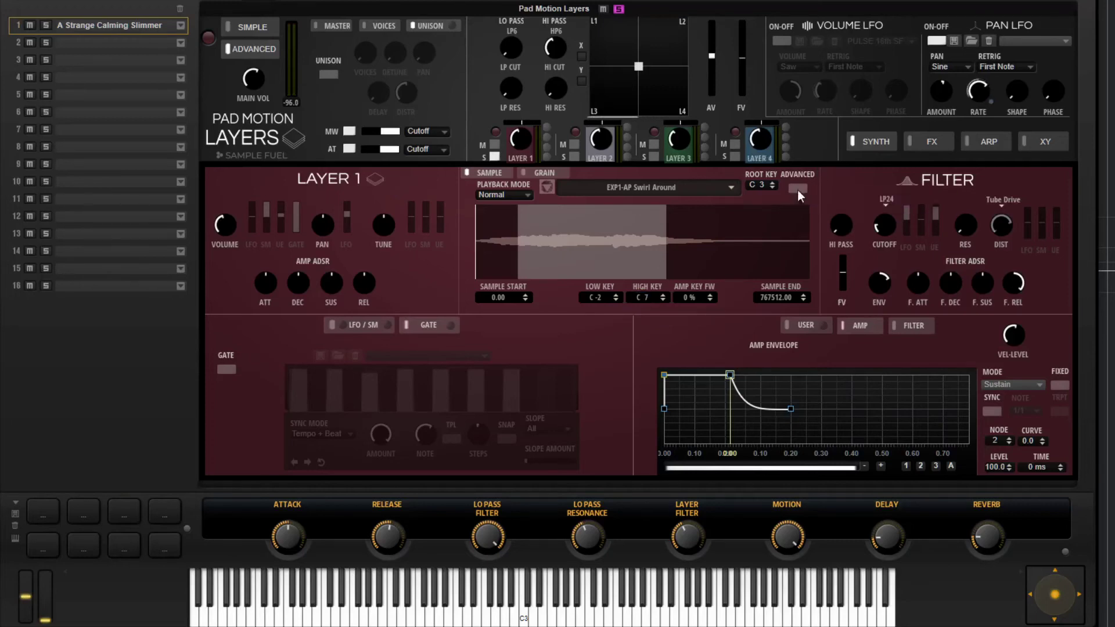
# Set Layer 1's loop mode to No Loop in the advanced sample settings and return to the basic settings
pyautogui.click(798, 189)
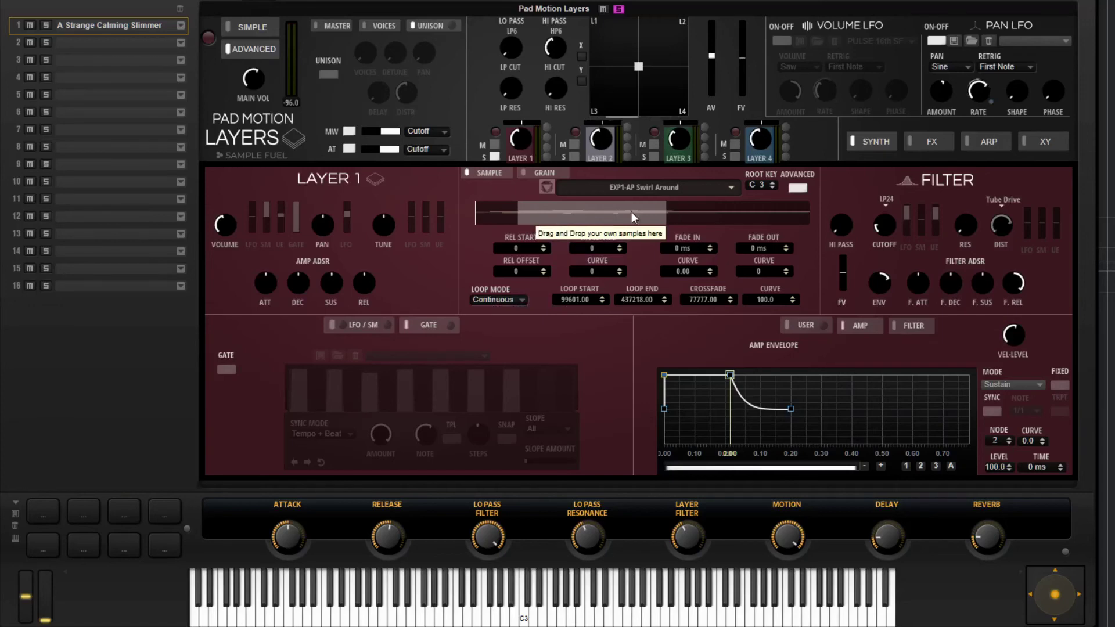
pyautogui.click(512, 299)
pyautogui.click(505, 316)
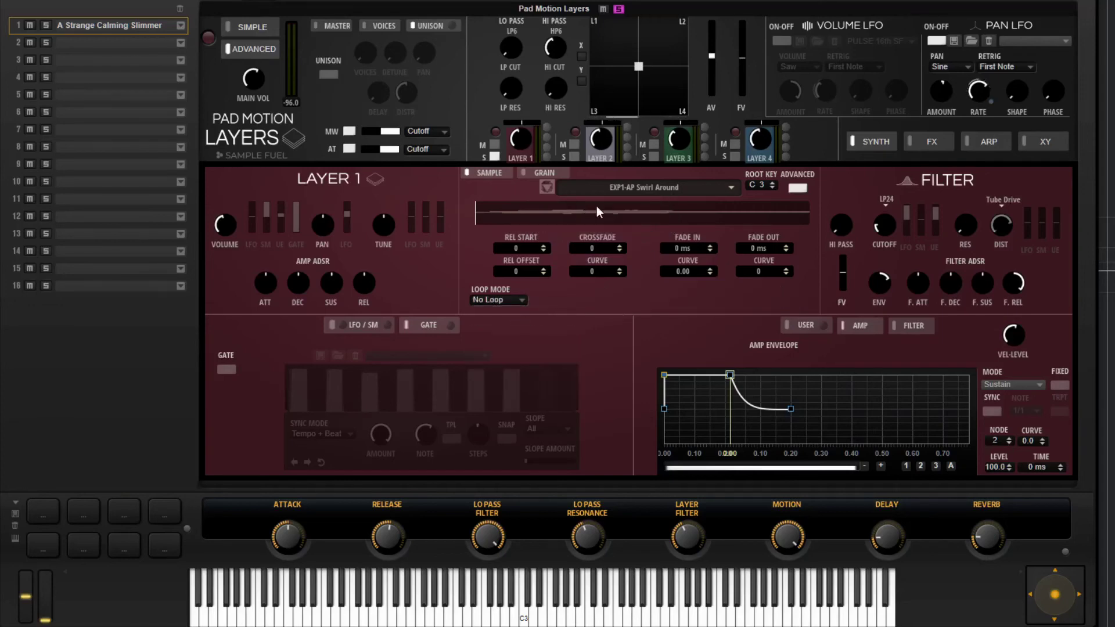
pyautogui.click(806, 184)
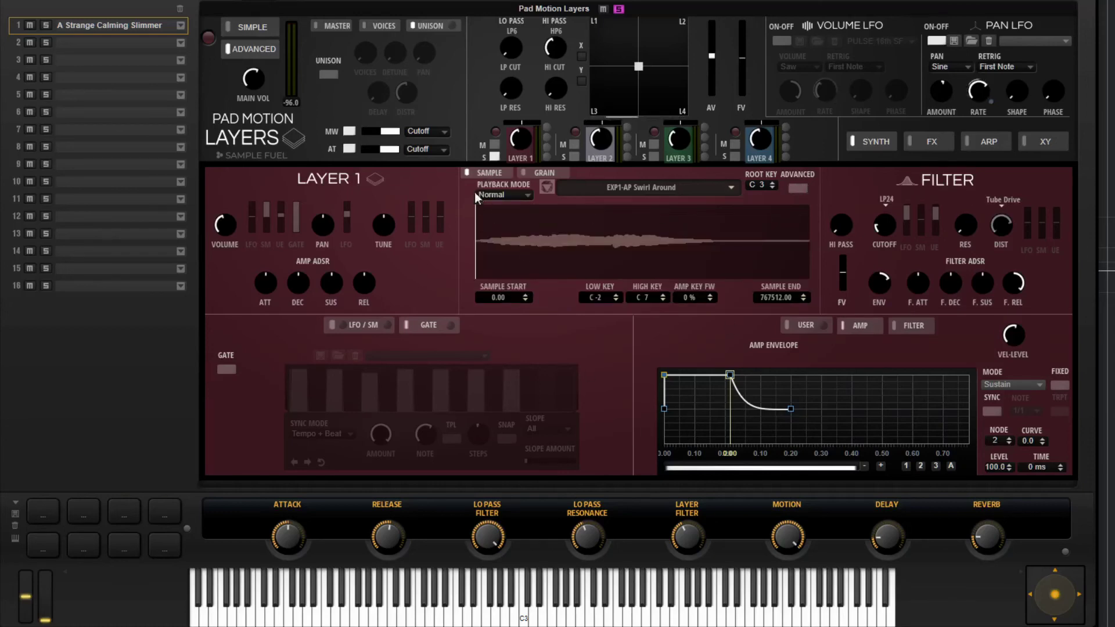
# Switch Layer 1 to grain playback and go through its grains, grain shape and loop mode options, keeping Hanning and No Loop
pyautogui.click(542, 174)
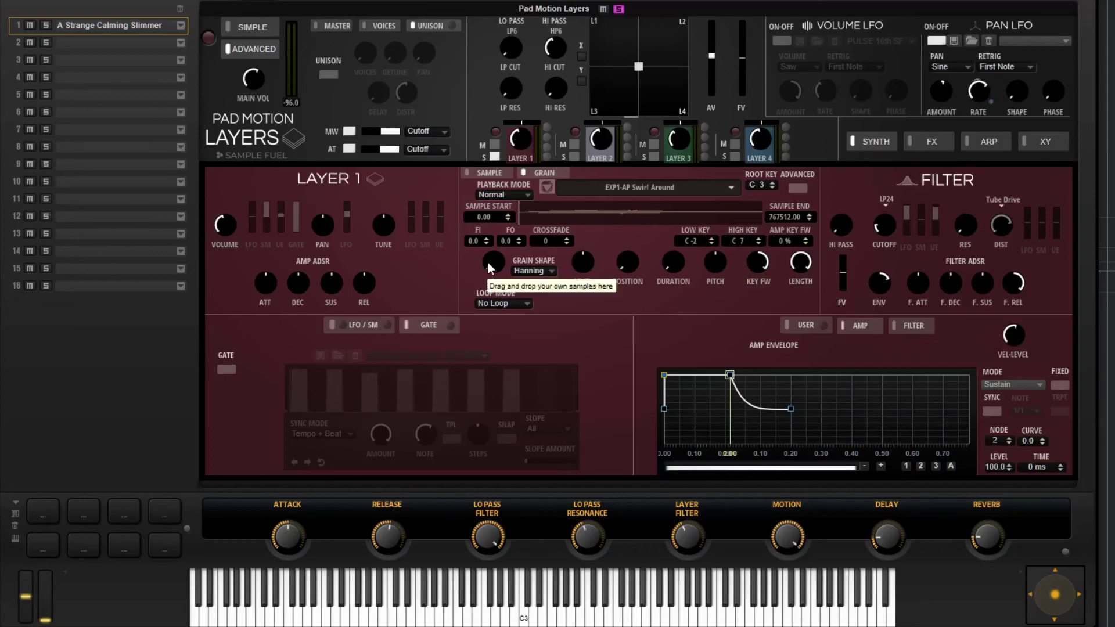
pyautogui.moveTo(492, 261); pyautogui.dragTo(501, 284)
pyautogui.click(537, 280)
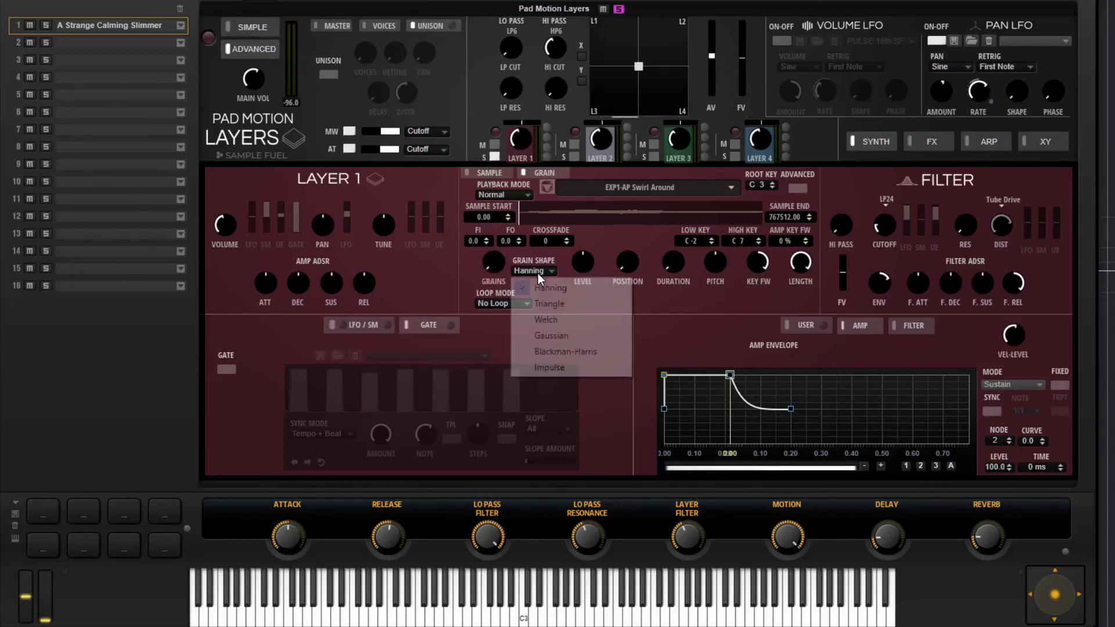
pyautogui.click(568, 284)
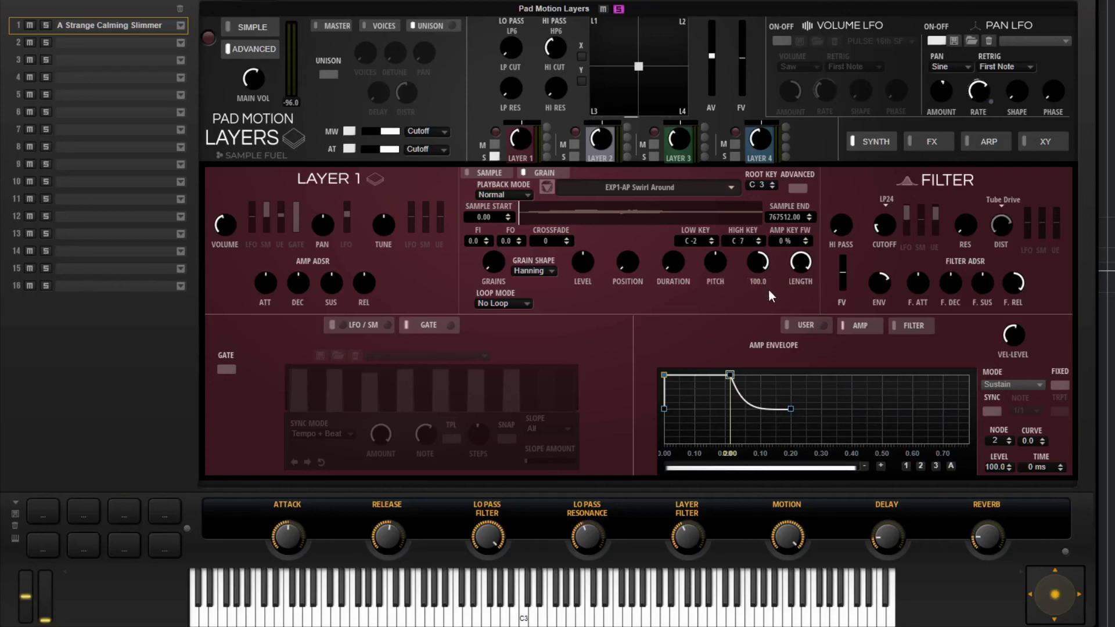
pyautogui.click(525, 303)
pyautogui.click(592, 302)
# Examine Layer 1's advanced grain settings, comparing them with the basic grain controls
pyautogui.click(803, 187)
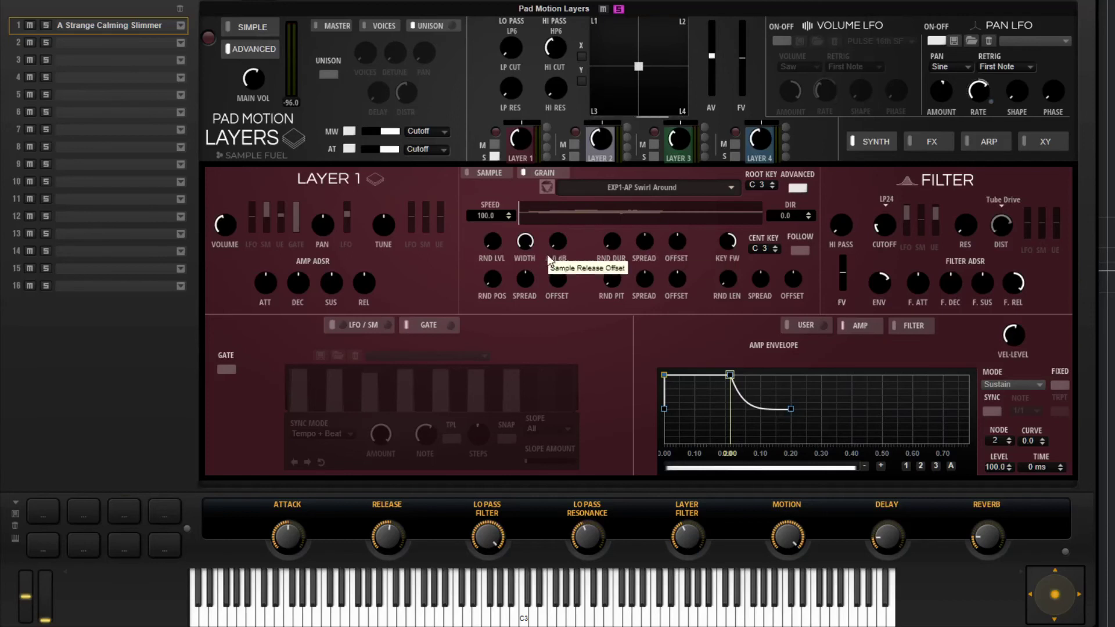
pyautogui.click(795, 187)
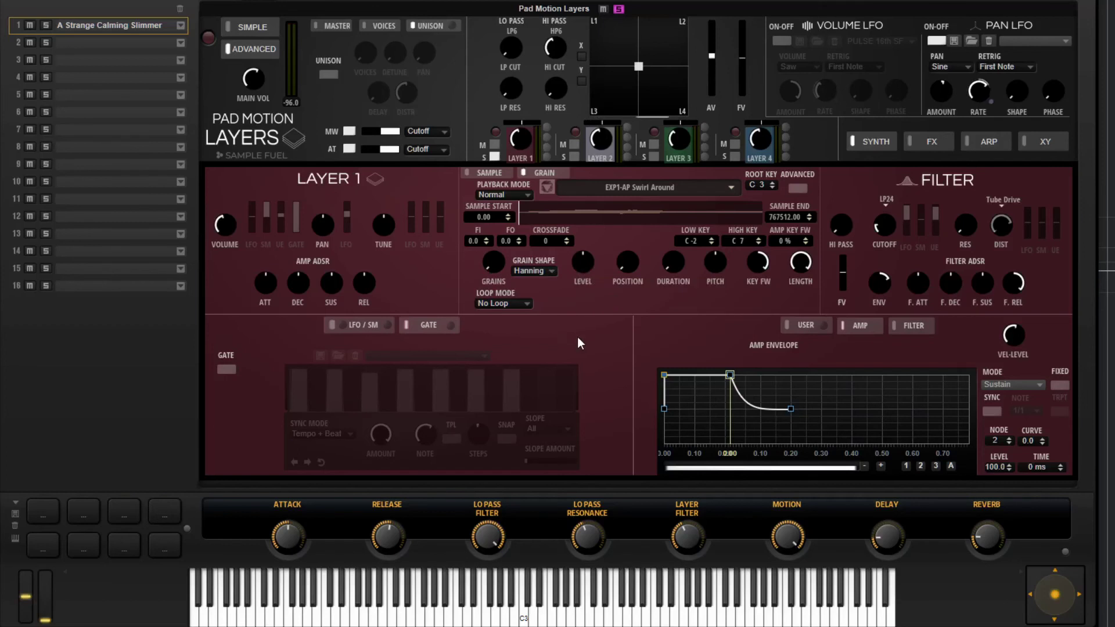
pyautogui.click(798, 188)
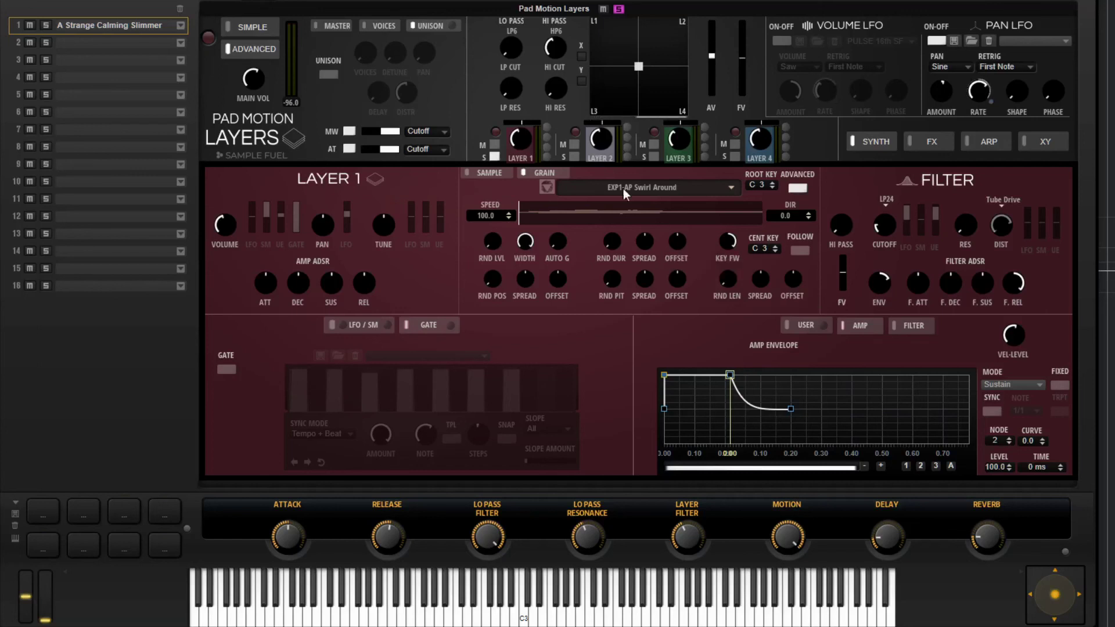
# Look at the synth settings of all four layers in turn, ending on Layer 4
pyautogui.click(670, 150)
pyautogui.click(673, 153)
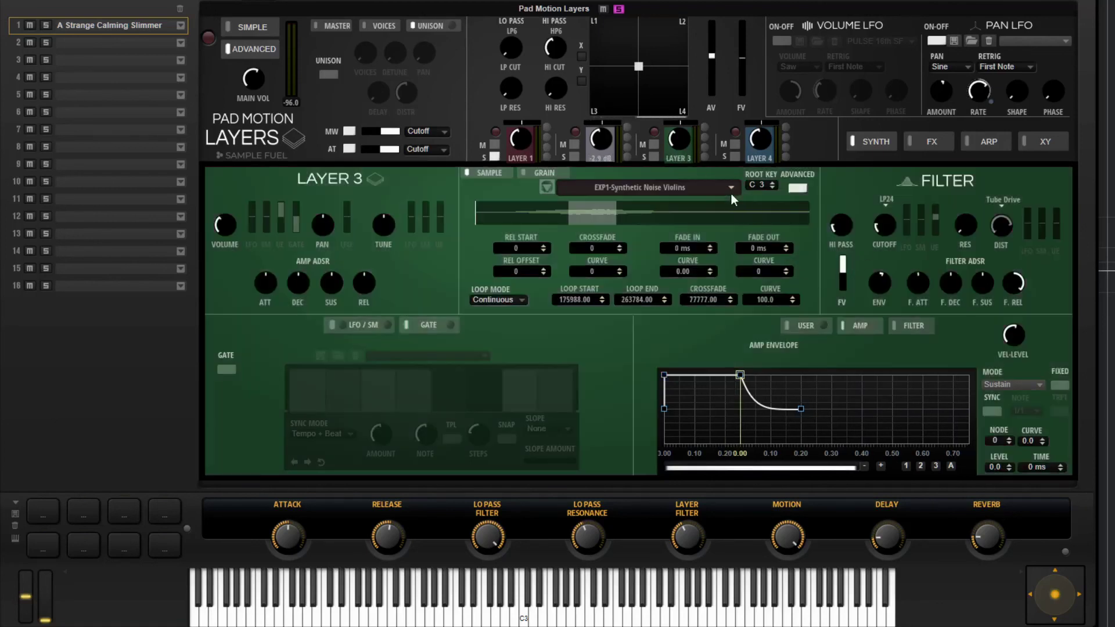
pyautogui.click(746, 155)
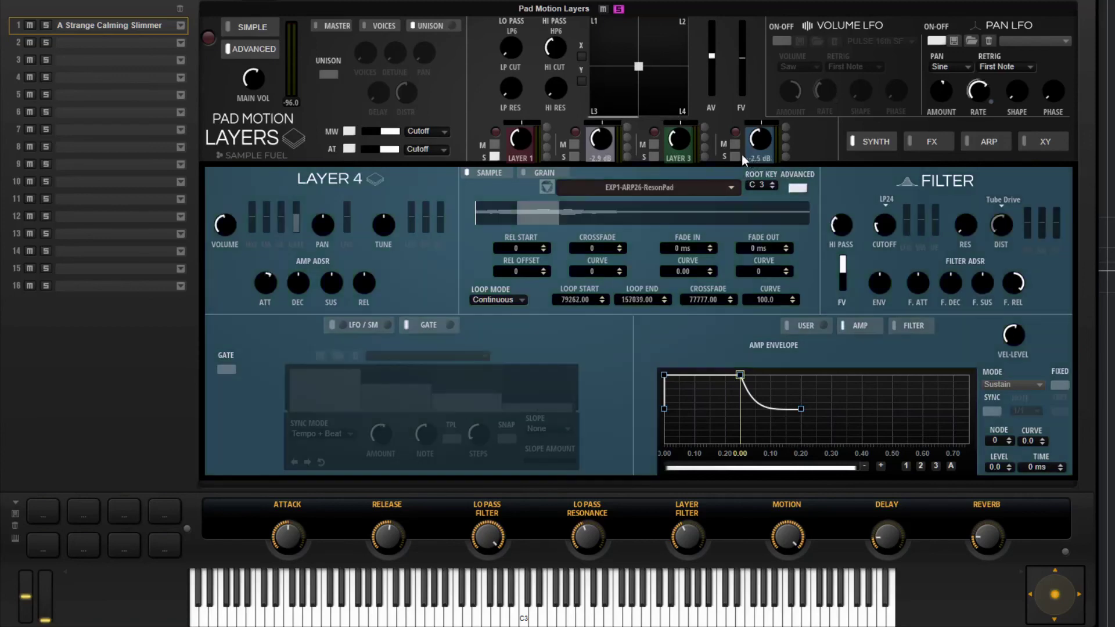
pyautogui.click(681, 158)
pyautogui.click(605, 155)
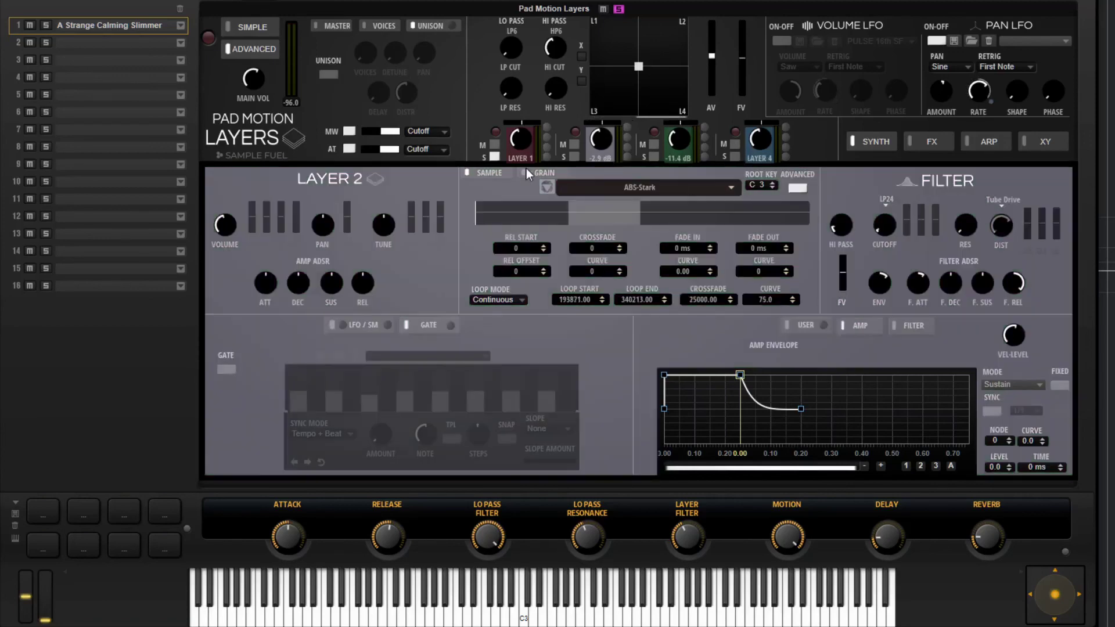
pyautogui.click(523, 155)
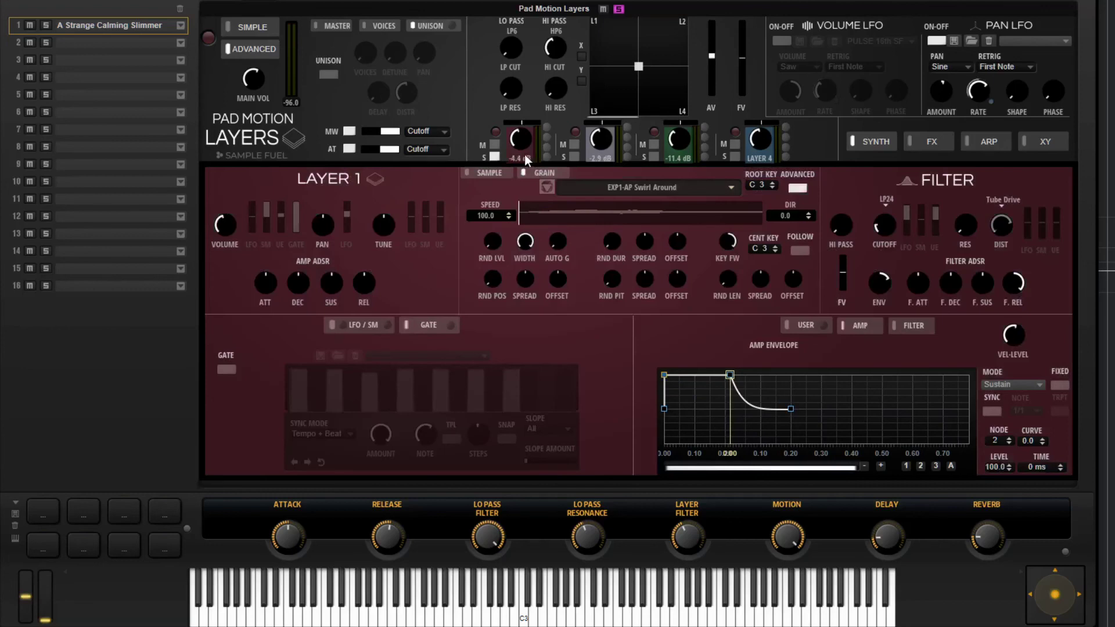
pyautogui.click(598, 155)
pyautogui.click(675, 155)
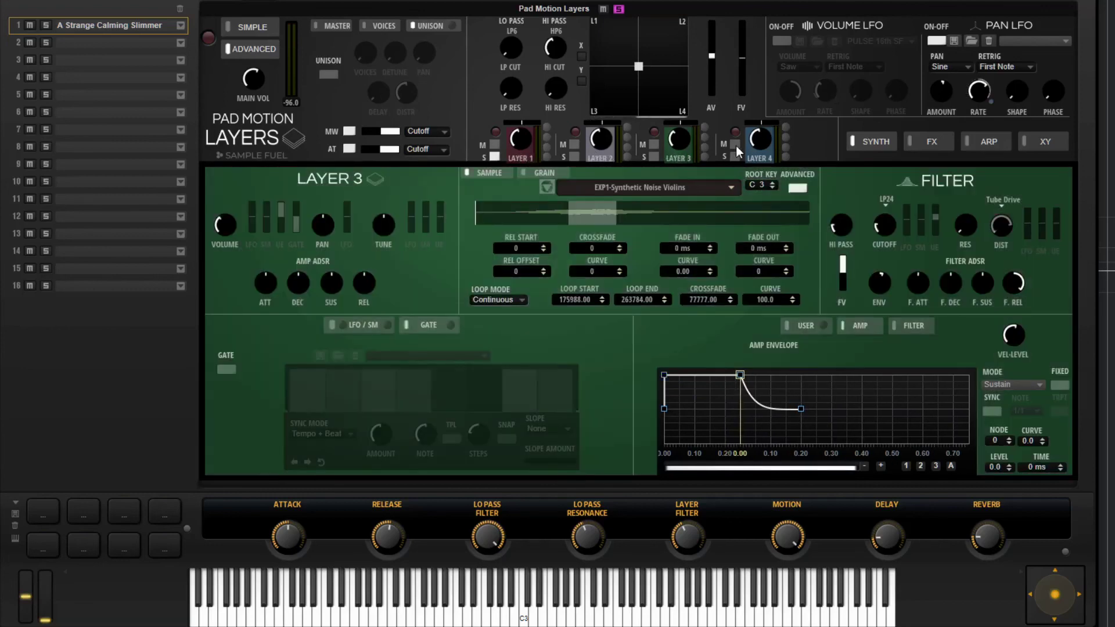
pyautogui.click(760, 155)
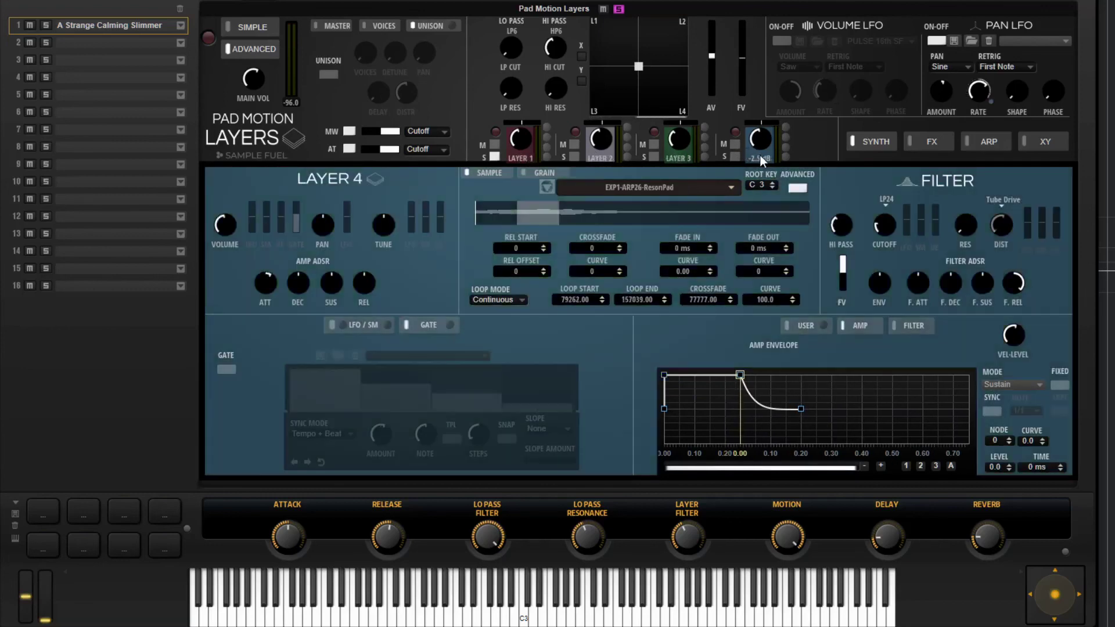
# Examine the dynamics and distortion effects and the reverb effects
pyautogui.click(932, 144)
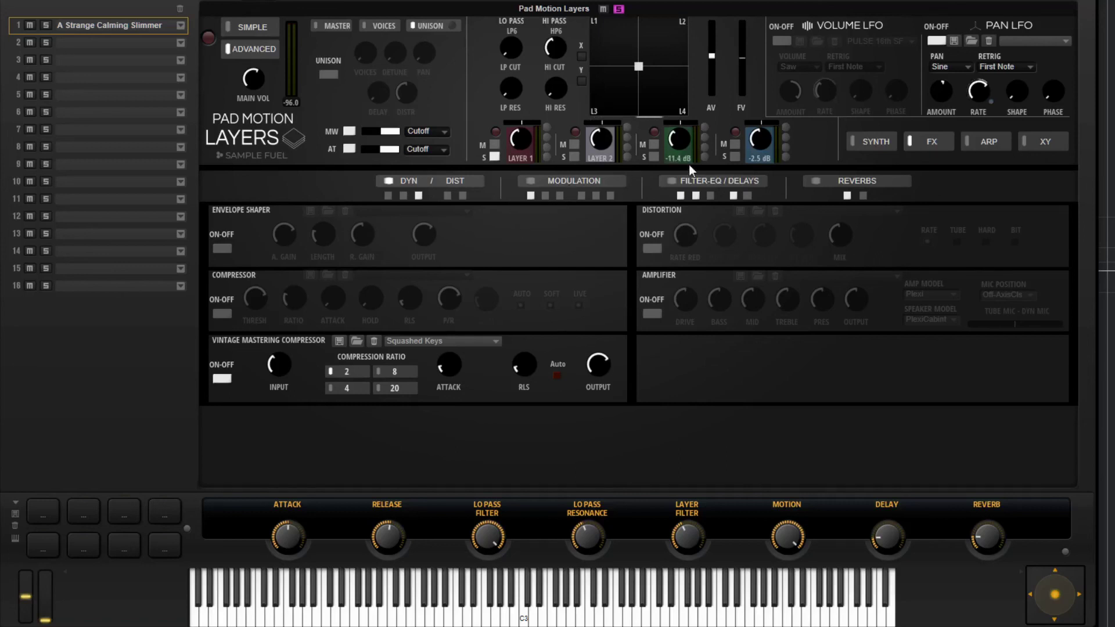
pyautogui.click(836, 182)
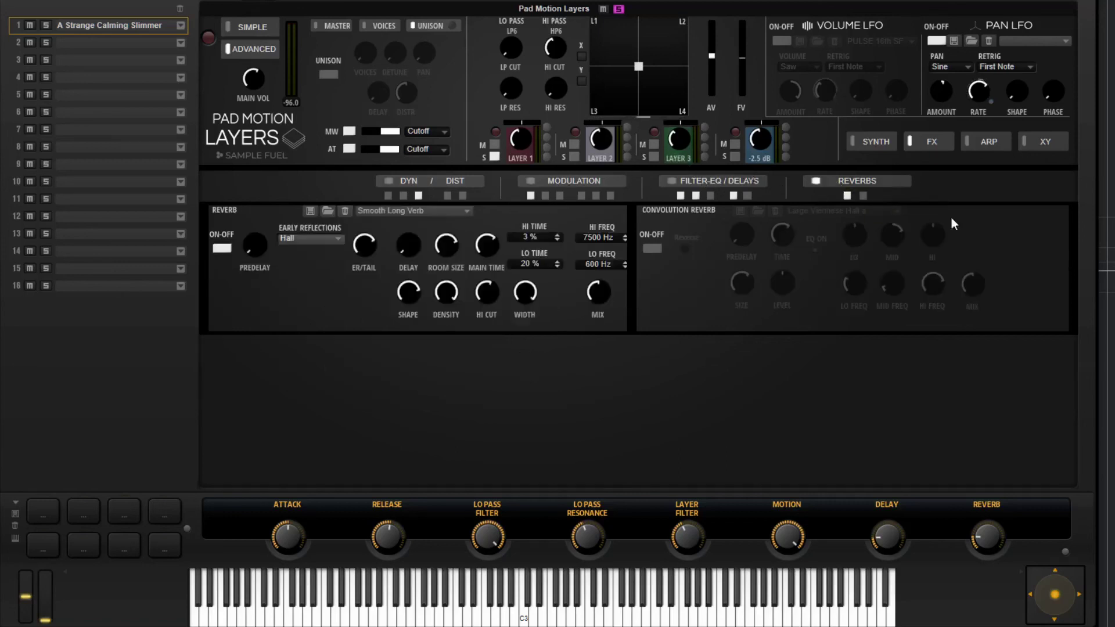
# Show the arpeggiator and MIDI player, and briefly switch each of them on and off
pyautogui.click(981, 144)
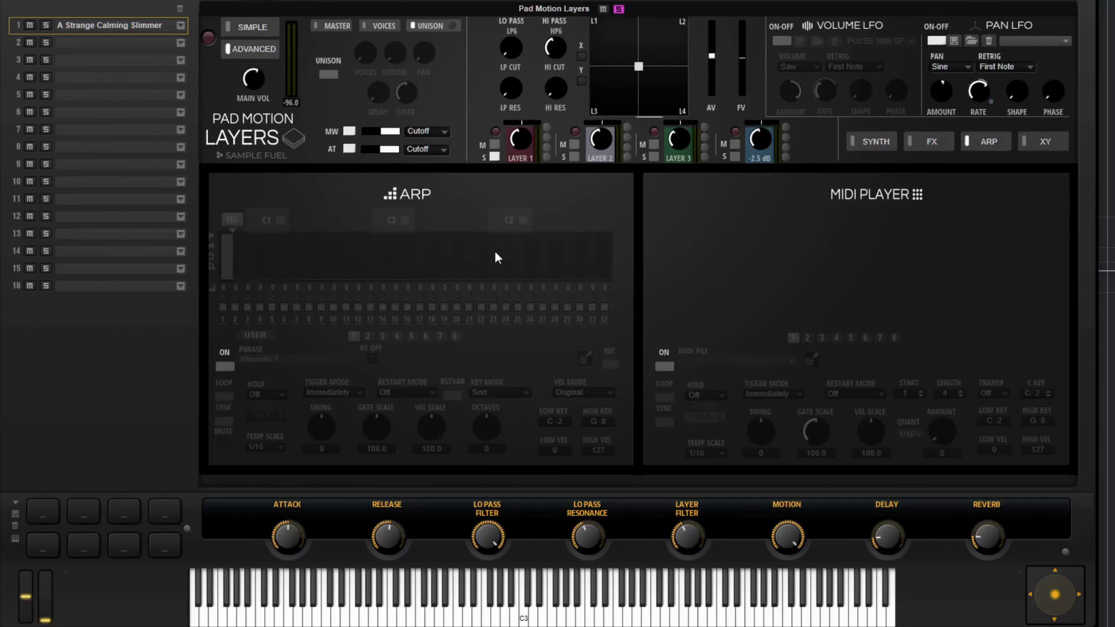
pyautogui.click(227, 368)
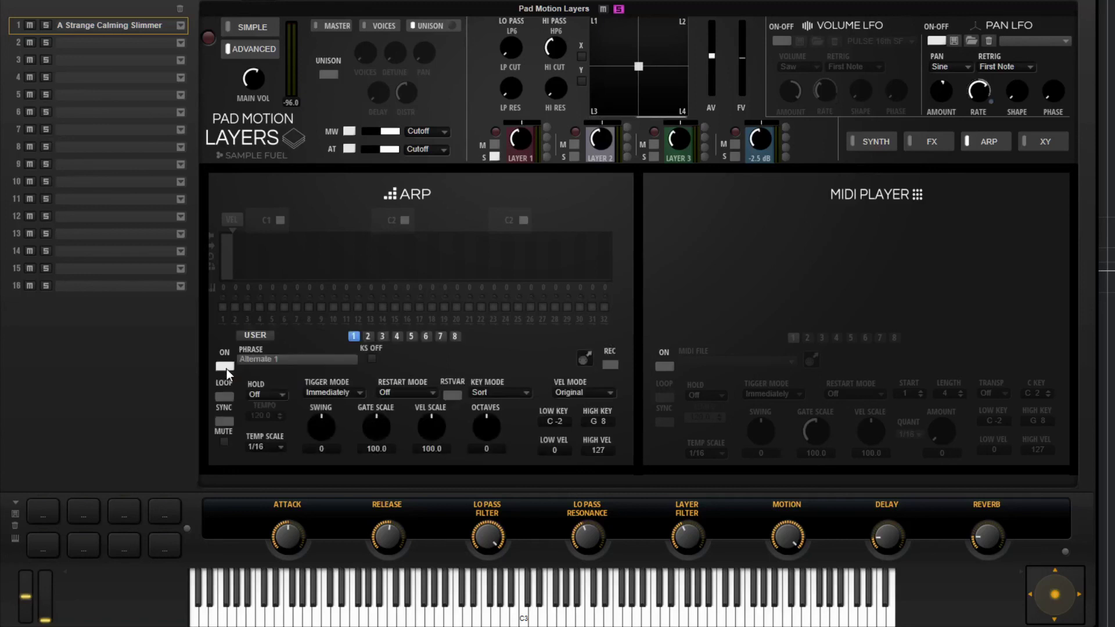
pyautogui.click(227, 368)
pyautogui.click(662, 364)
pyautogui.click(662, 365)
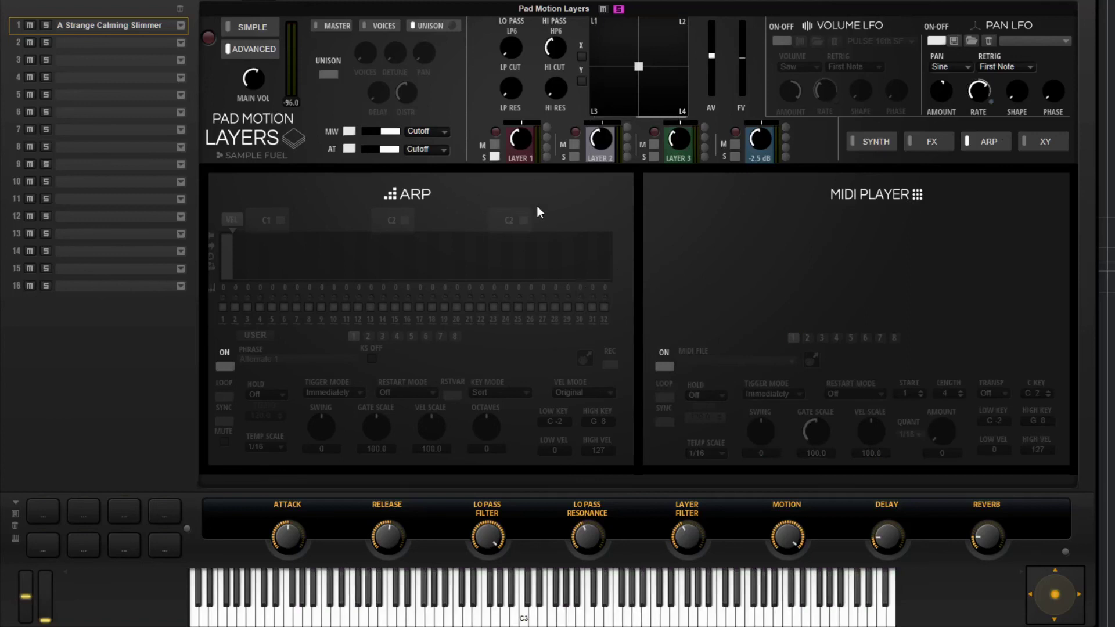
# Show the XY pads, try moving the main low-pass pad and return to the Simple view
pyautogui.click(1049, 143)
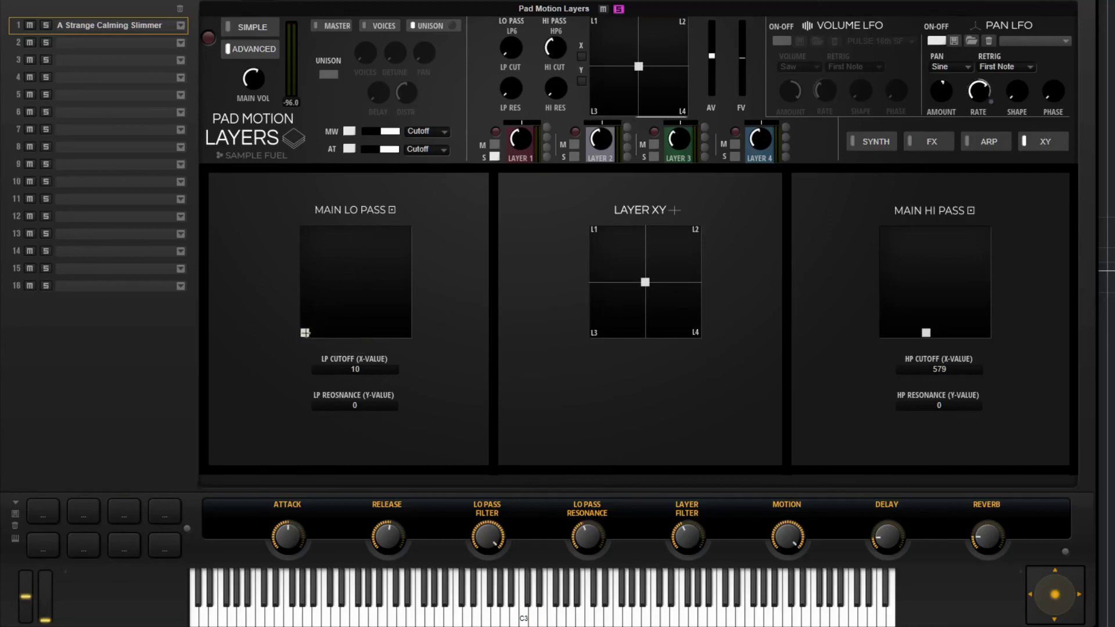
pyautogui.moveTo(305, 332)
pyautogui.mouseDown()
pyautogui.moveTo(323, 305)
pyautogui.moveTo(380, 293)
pyautogui.moveTo(312, 307)
pyautogui.moveTo(306, 325)
pyautogui.mouseUp()
pyautogui.click(256, 26)
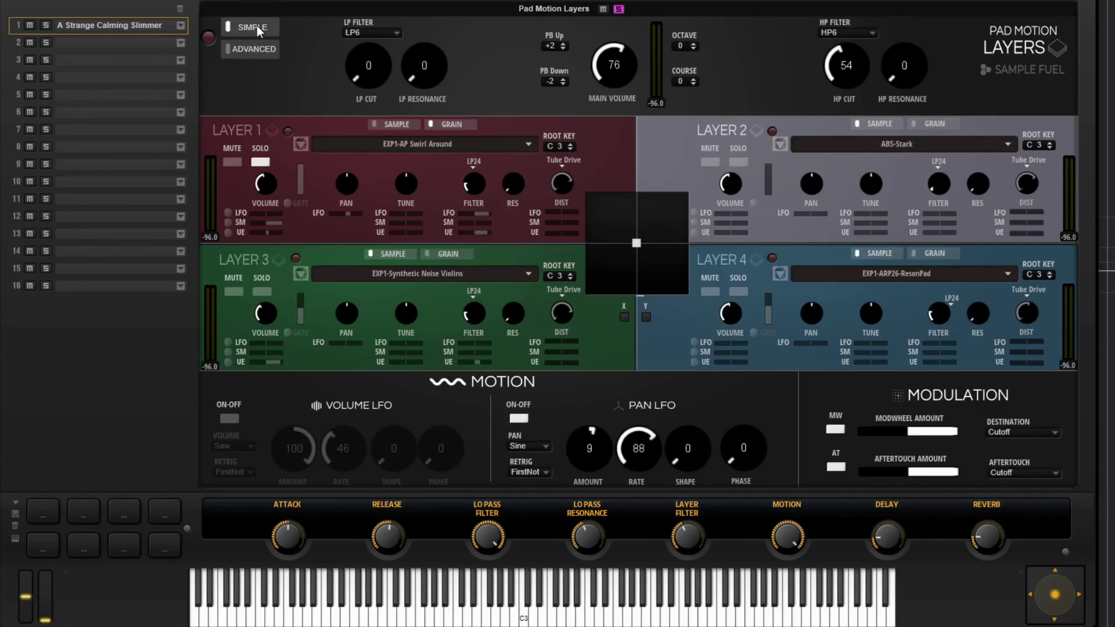